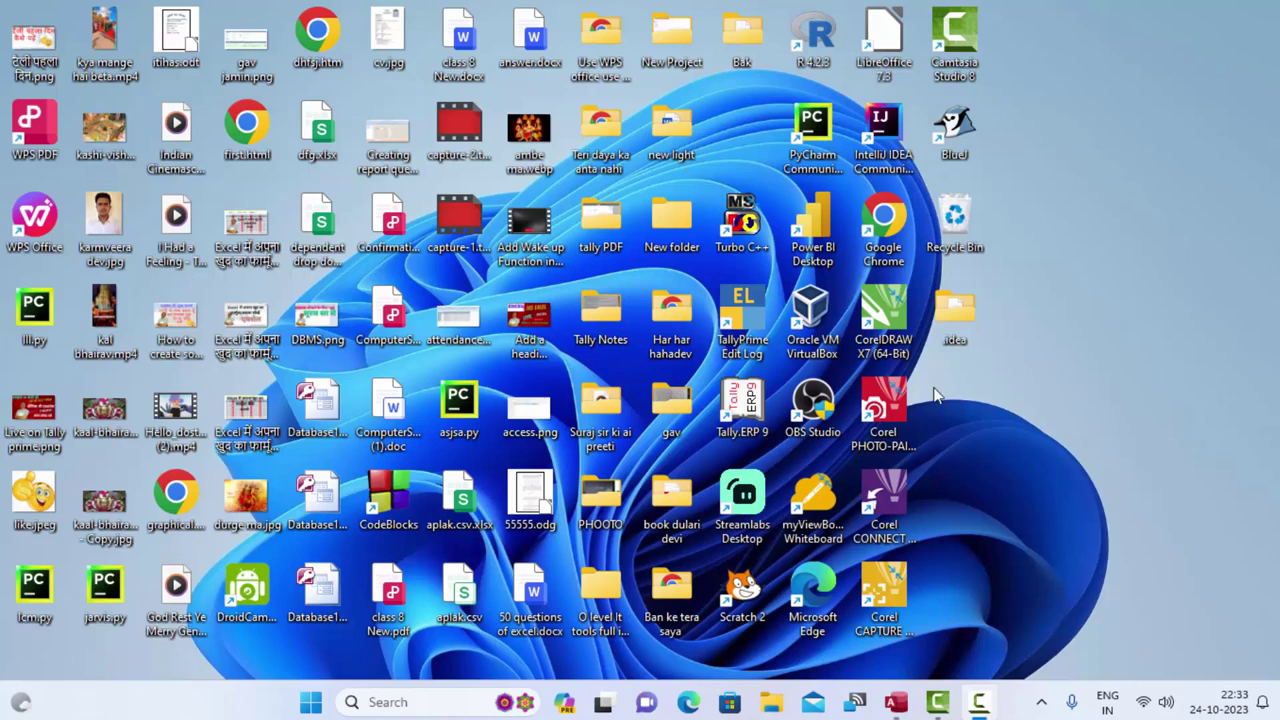
# Refresh the desktop several times from its right-click menu.
pyautogui.rightClick(1149, 194)
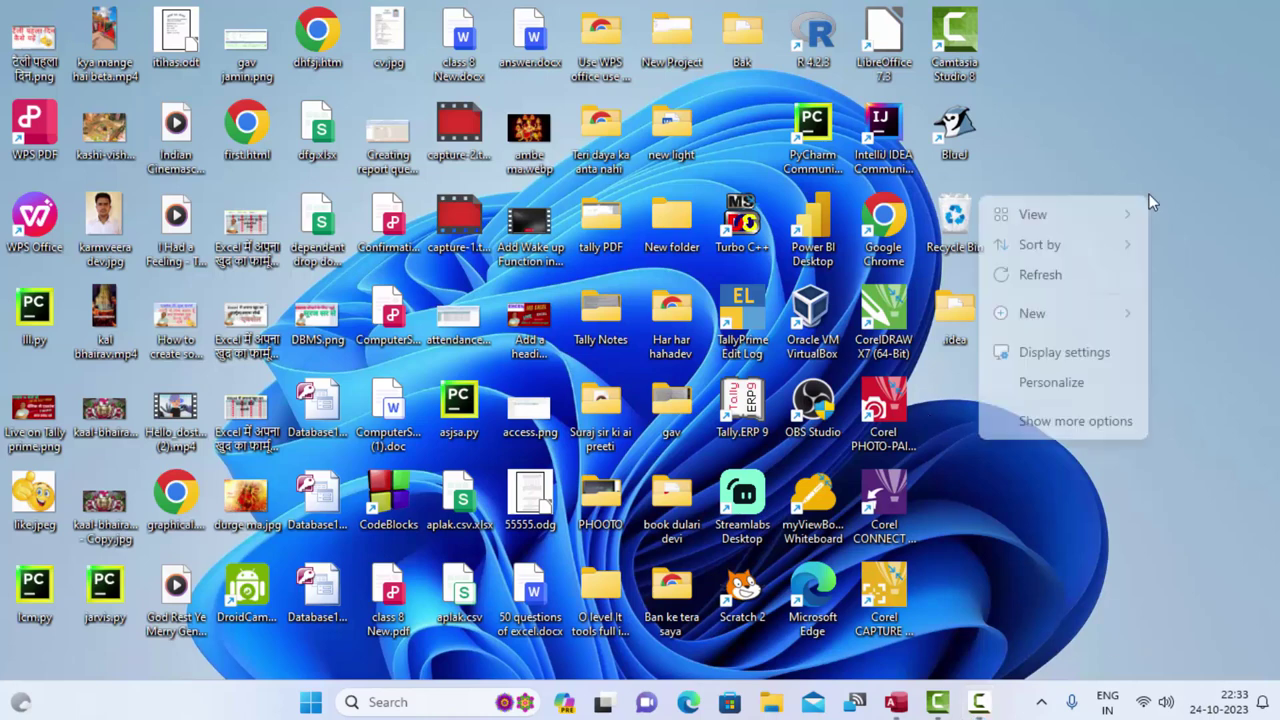
pyautogui.click(1072, 265)
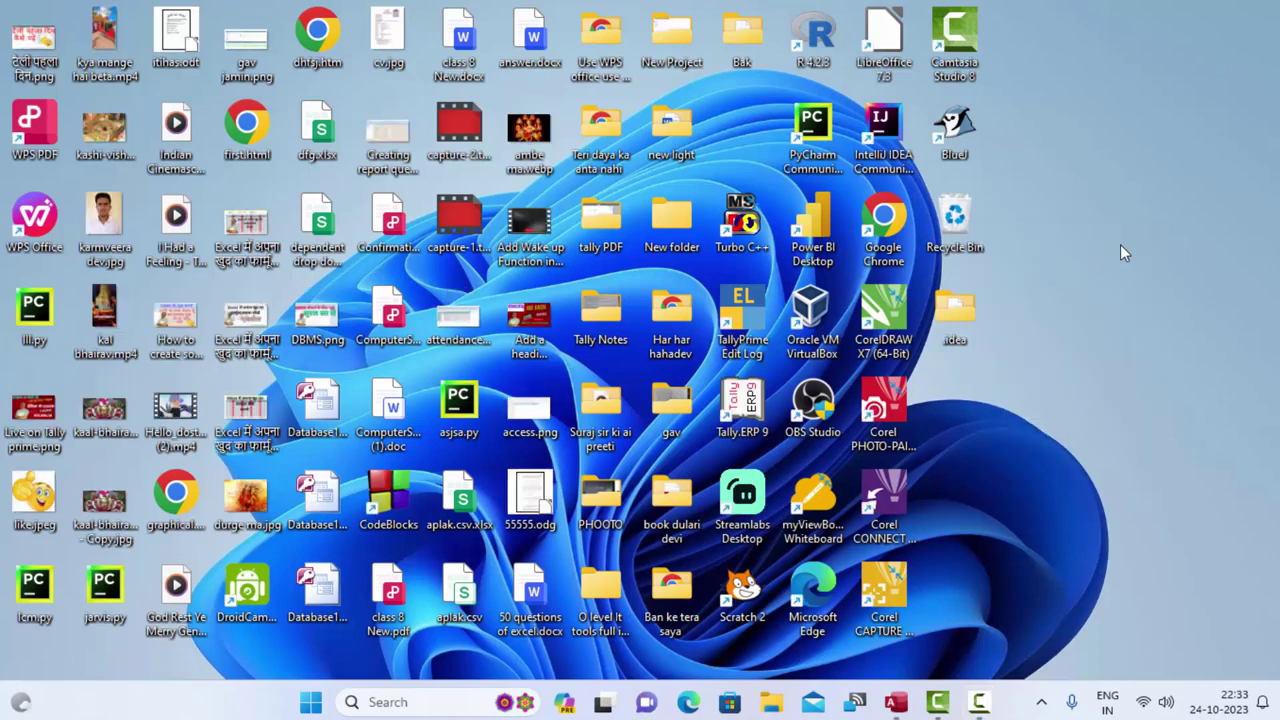
pyautogui.rightClick(1122, 242)
pyautogui.click(1168, 308)
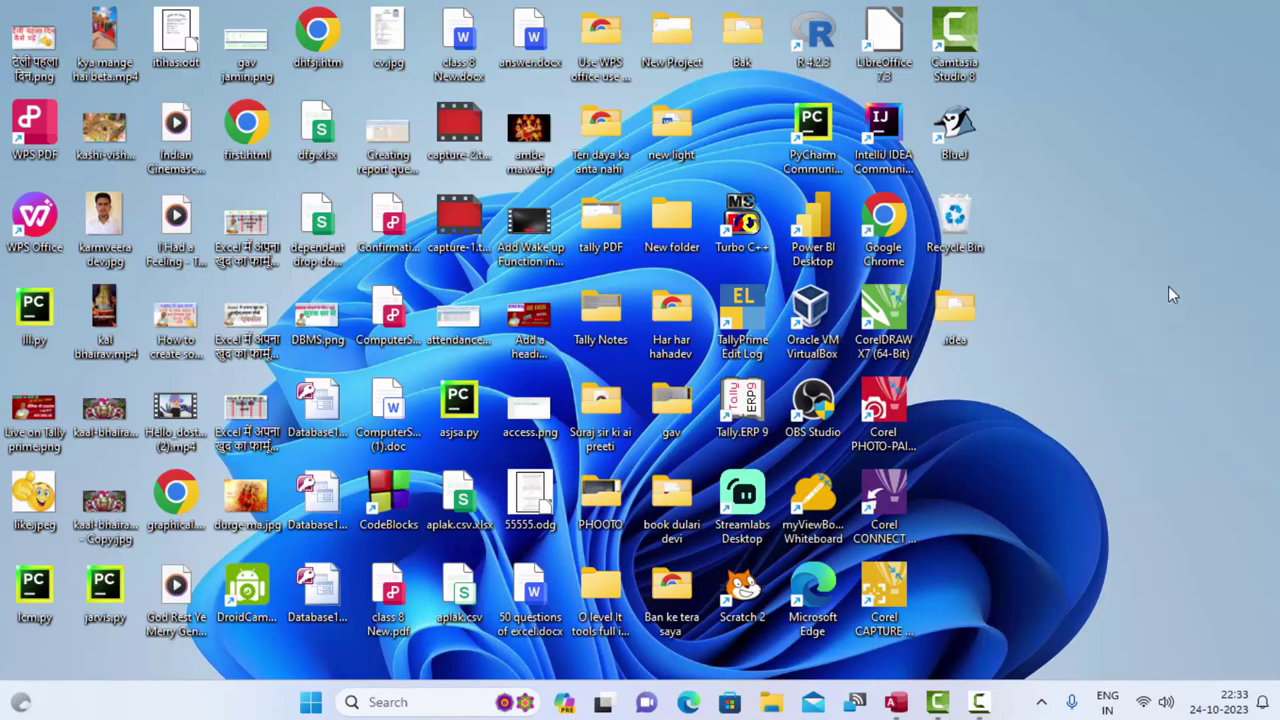
pyautogui.rightClick(1137, 214)
pyautogui.click(1094, 288)
pyautogui.rightClick(1098, 338)
pyautogui.click(1148, 411)
# In Access, close the combineT table saving its layout, then reopen it from the navigation pane.
pyautogui.click(895, 706)
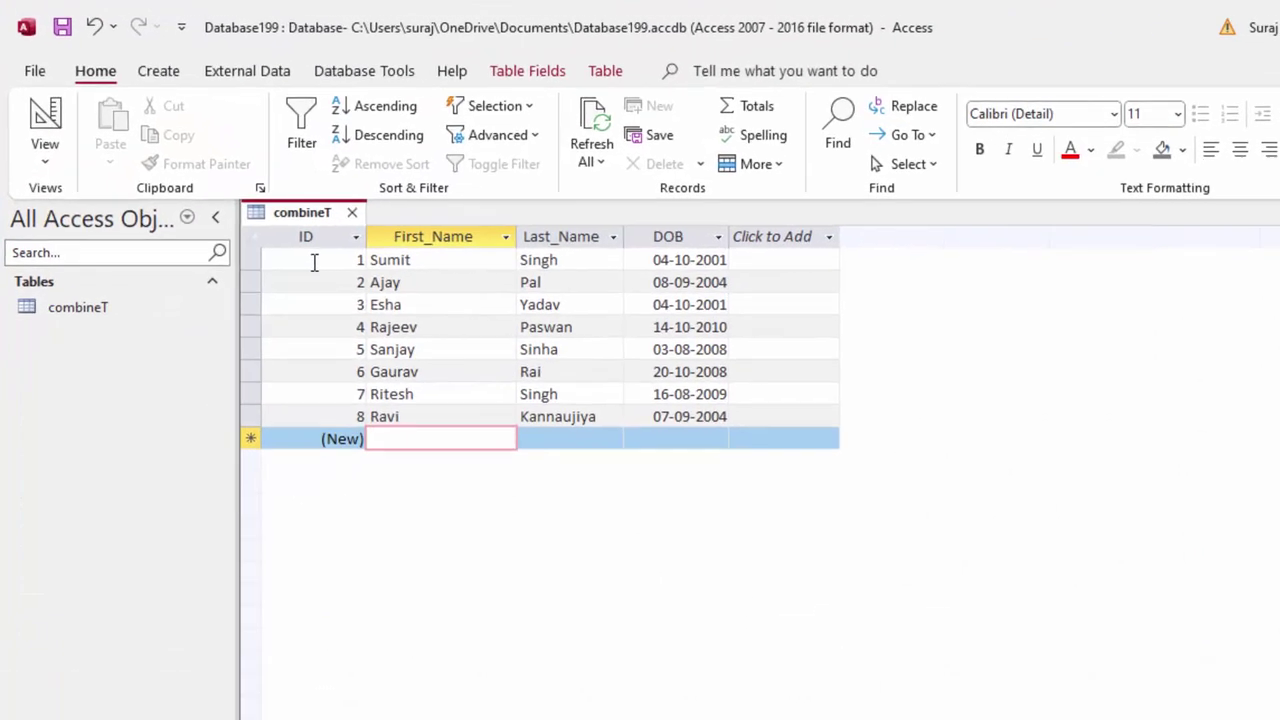
pyautogui.click(280, 224)
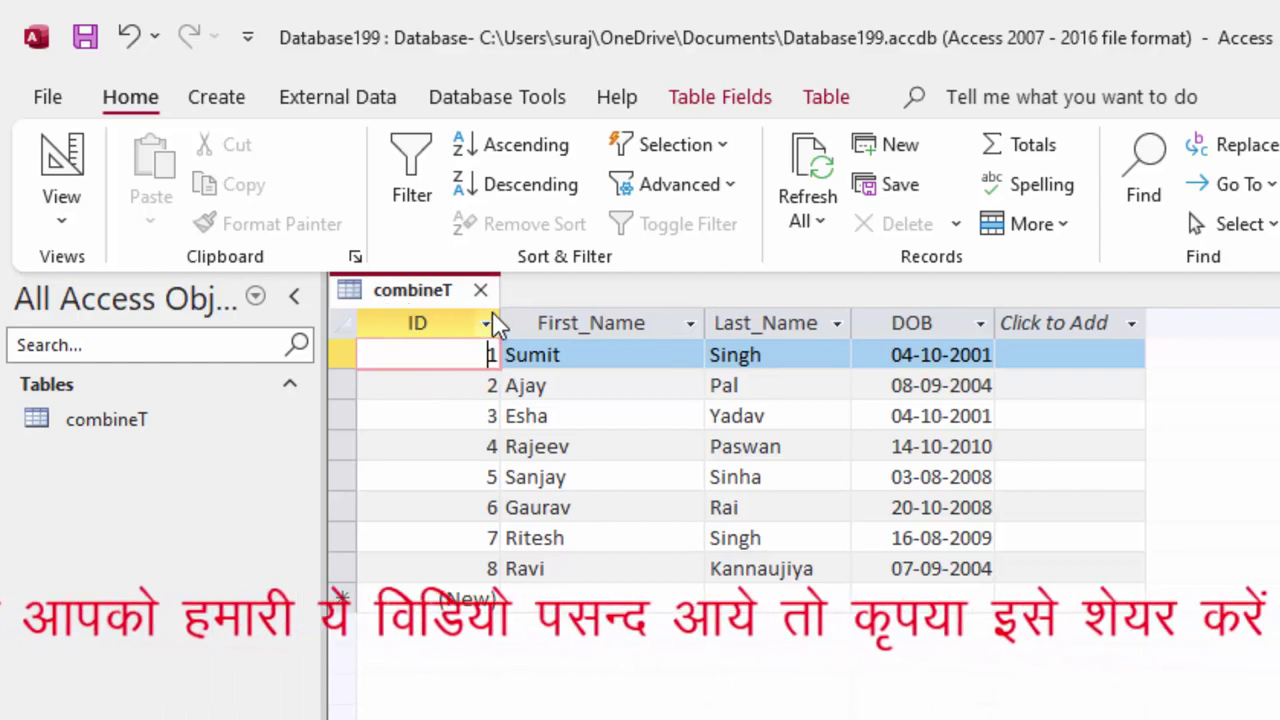
pyautogui.click(480, 290)
pyautogui.click(928, 645)
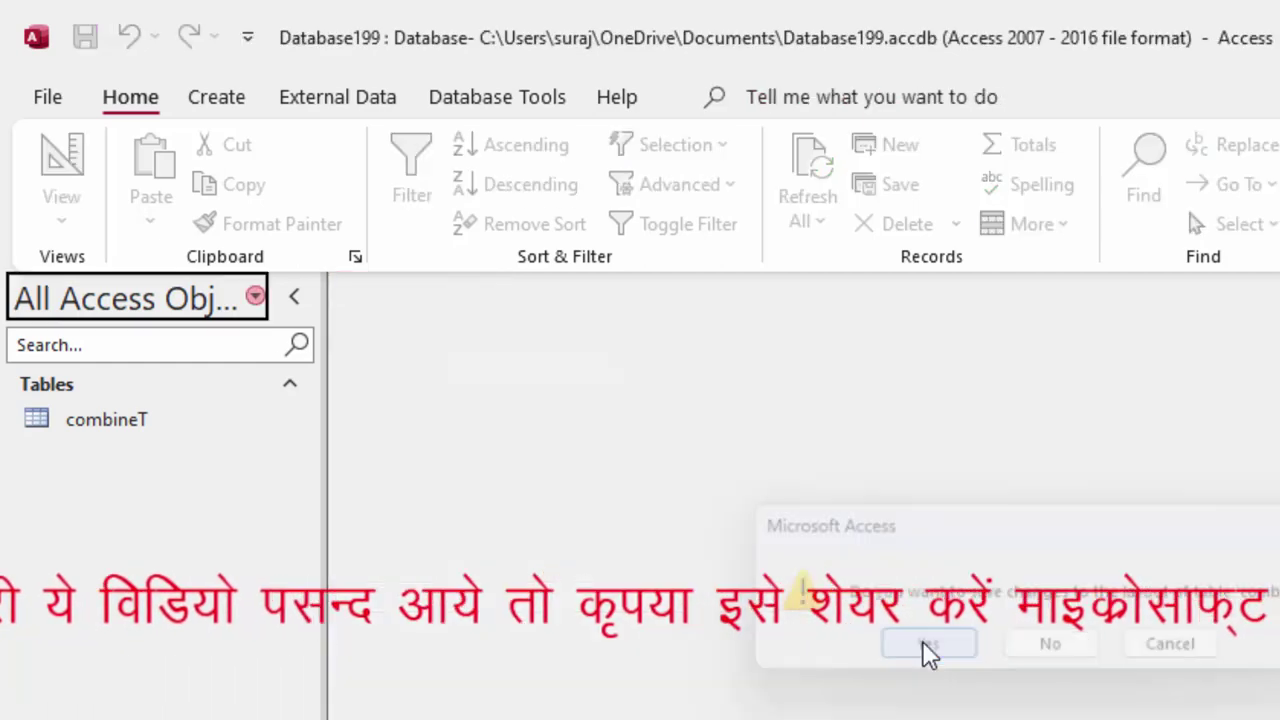
pyautogui.doubleClick(122, 425)
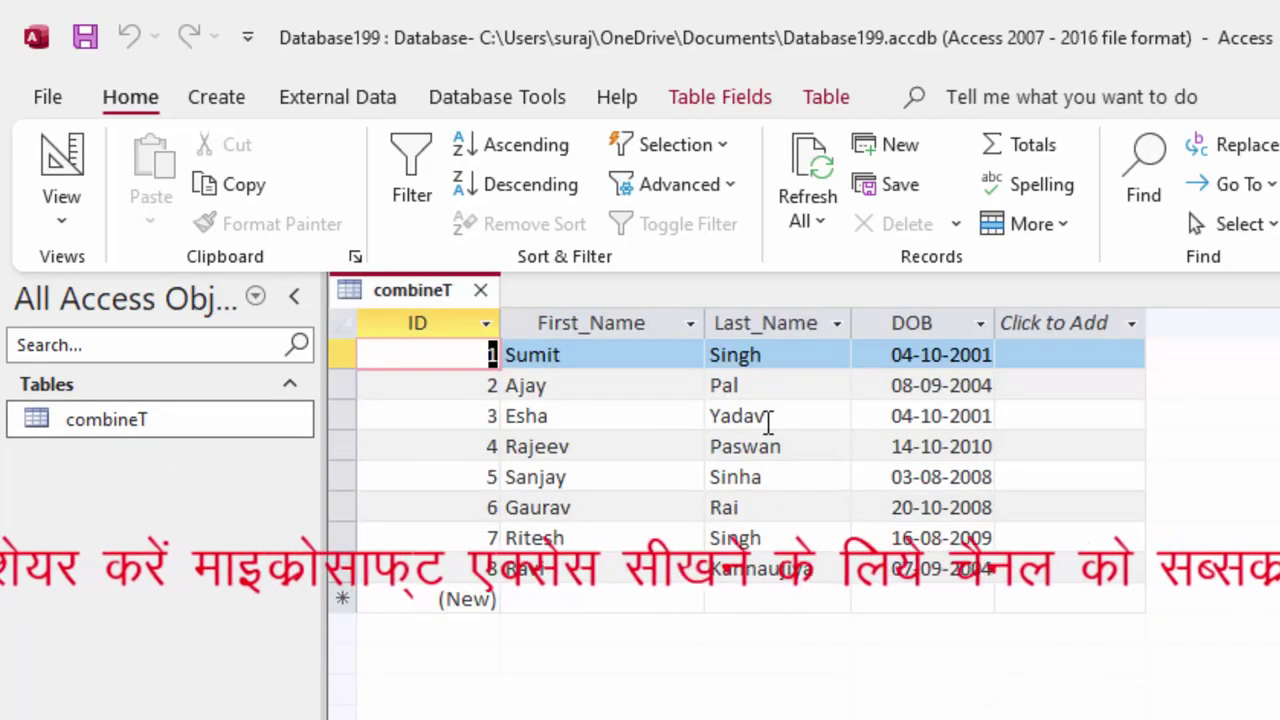
pyautogui.click(228, 95)
# Create a Query Design on combineT with First_Name, Last_Name and DOB added to the grid.
pyautogui.click(510, 195)
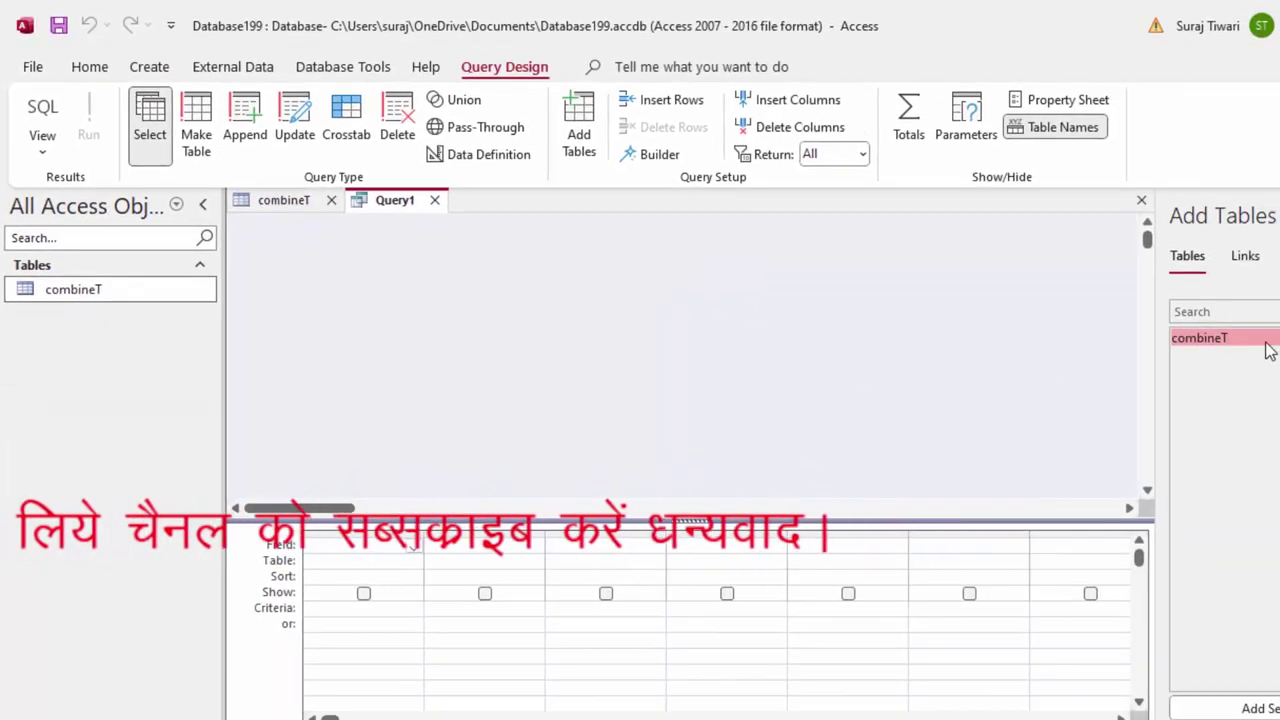
pyautogui.moveTo(1268, 348); pyautogui.dragTo(492, 302)
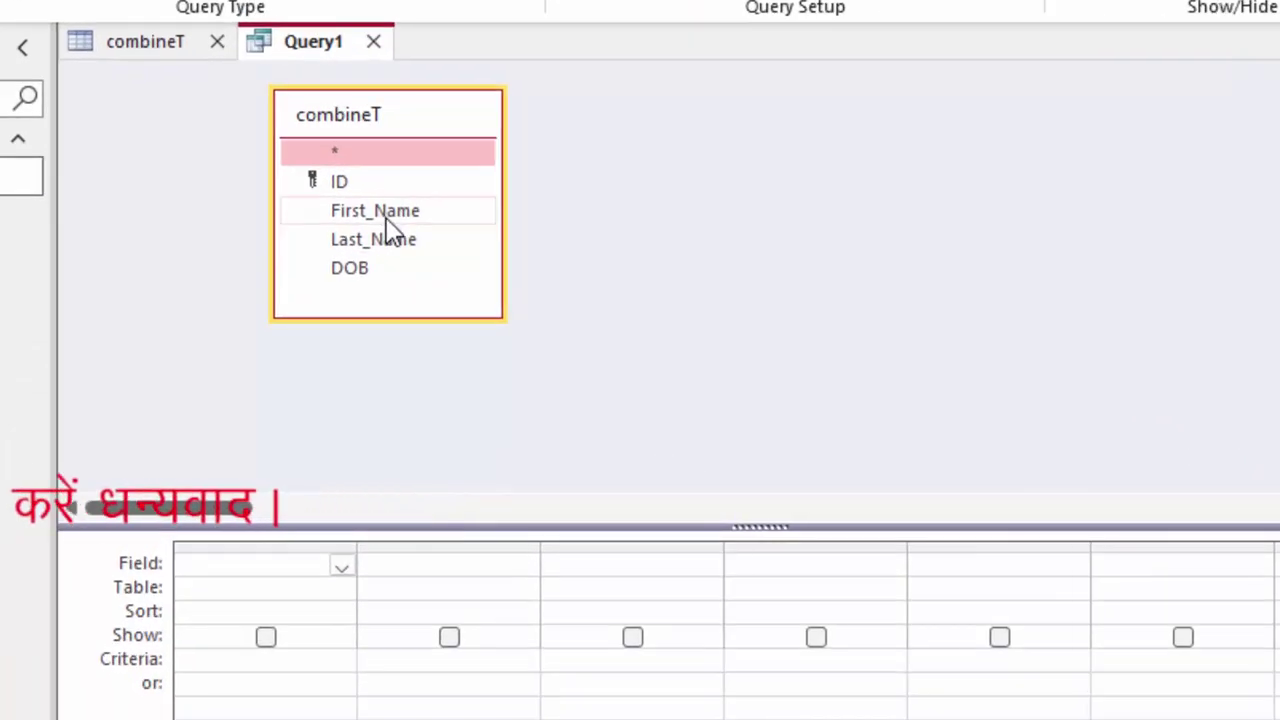
pyautogui.click(394, 181)
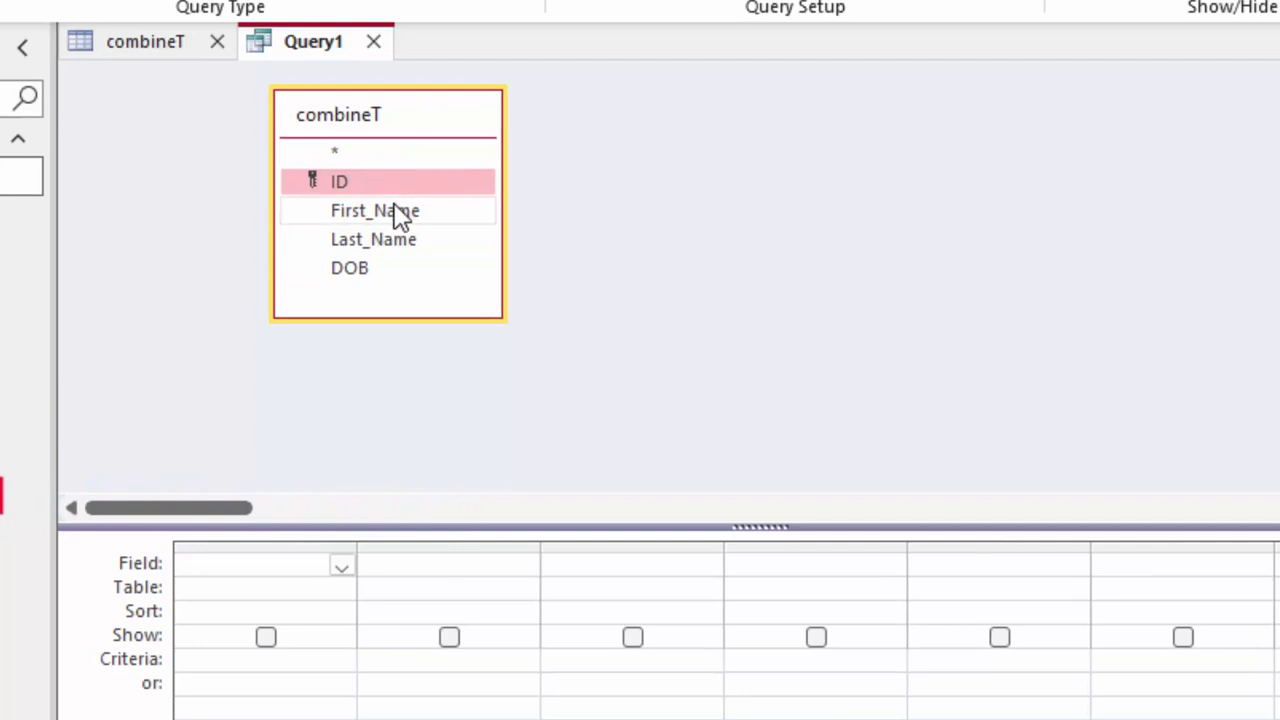
pyautogui.doubleClick(394, 209)
pyautogui.doubleClick(405, 247)
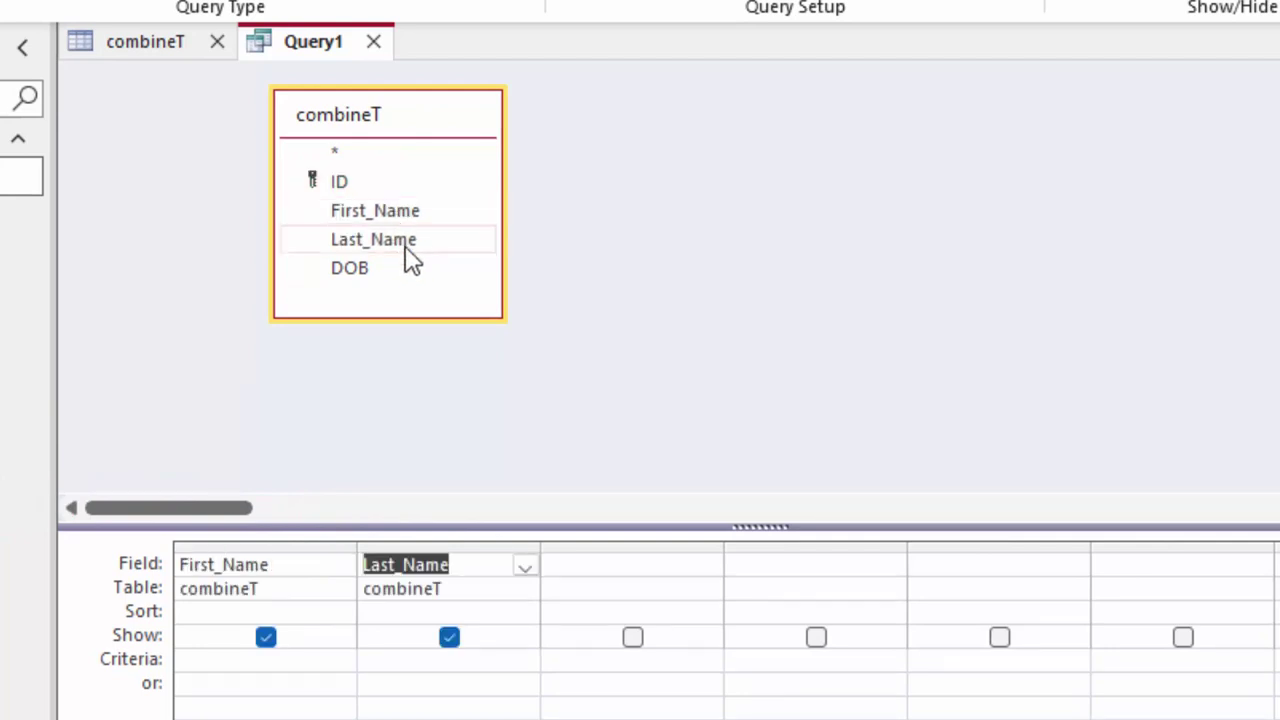
pyautogui.click(405, 268)
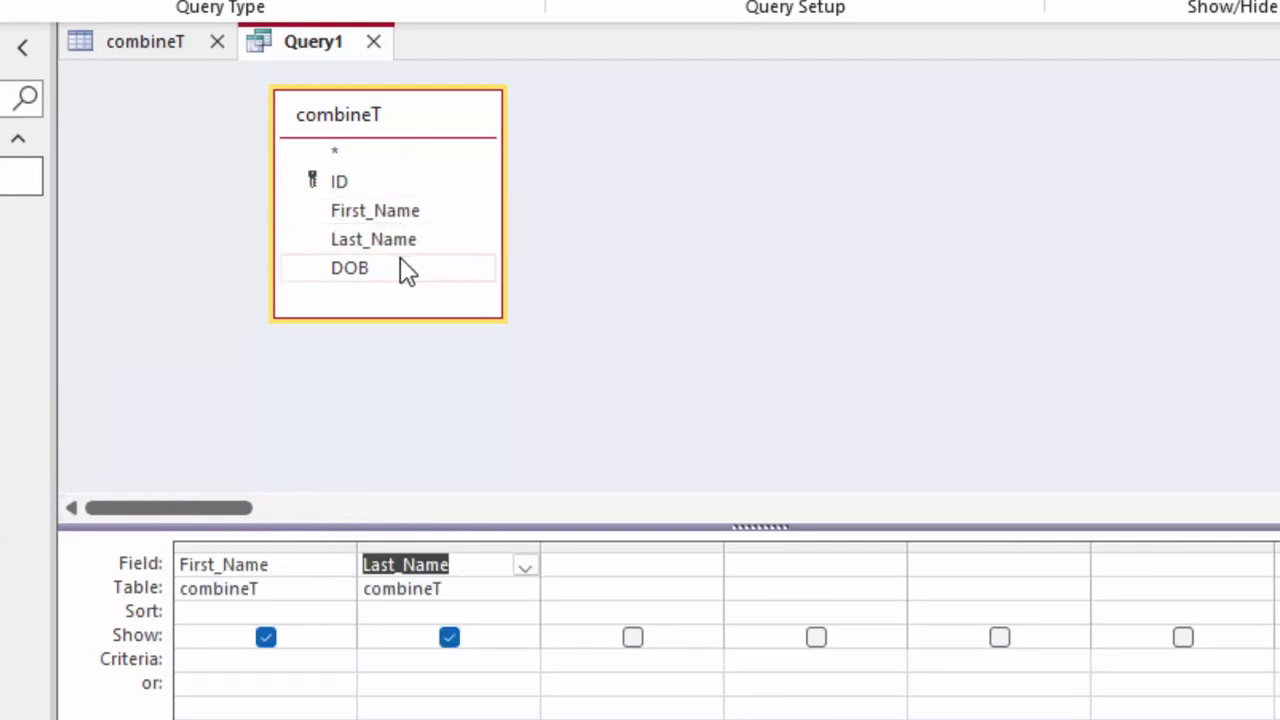
pyautogui.doubleClick(405, 268)
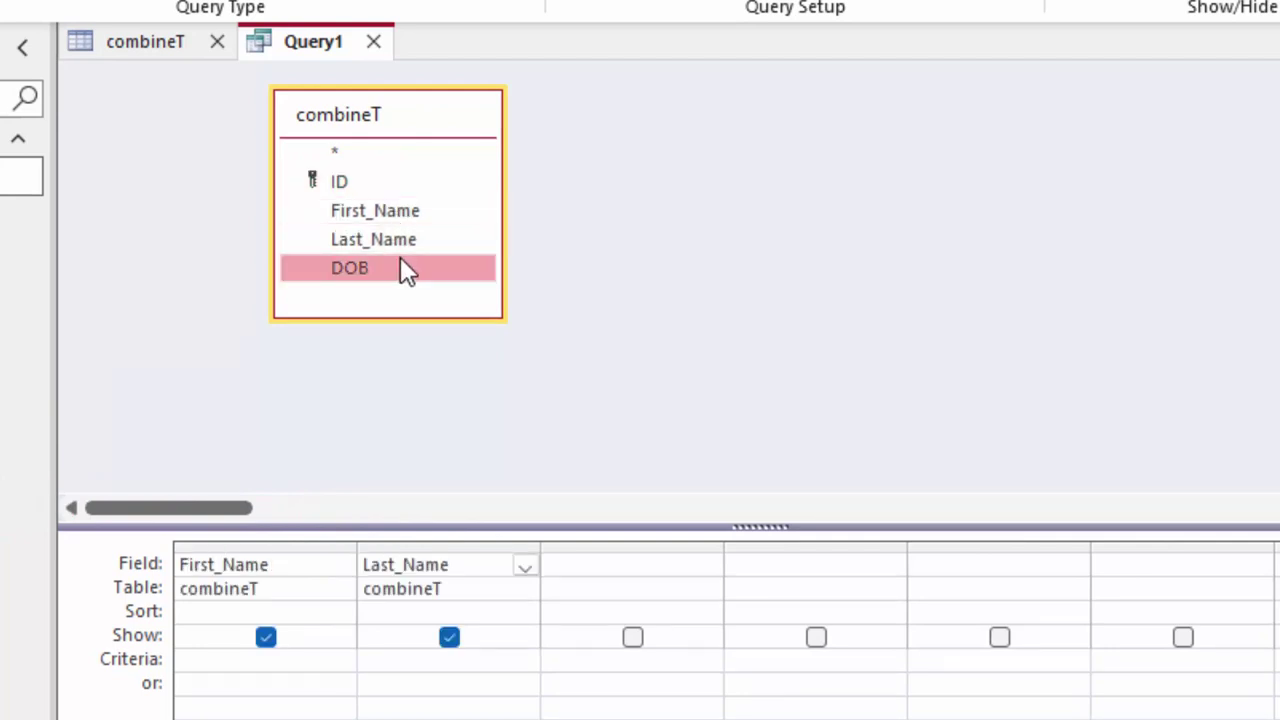
pyautogui.click(760, 568)
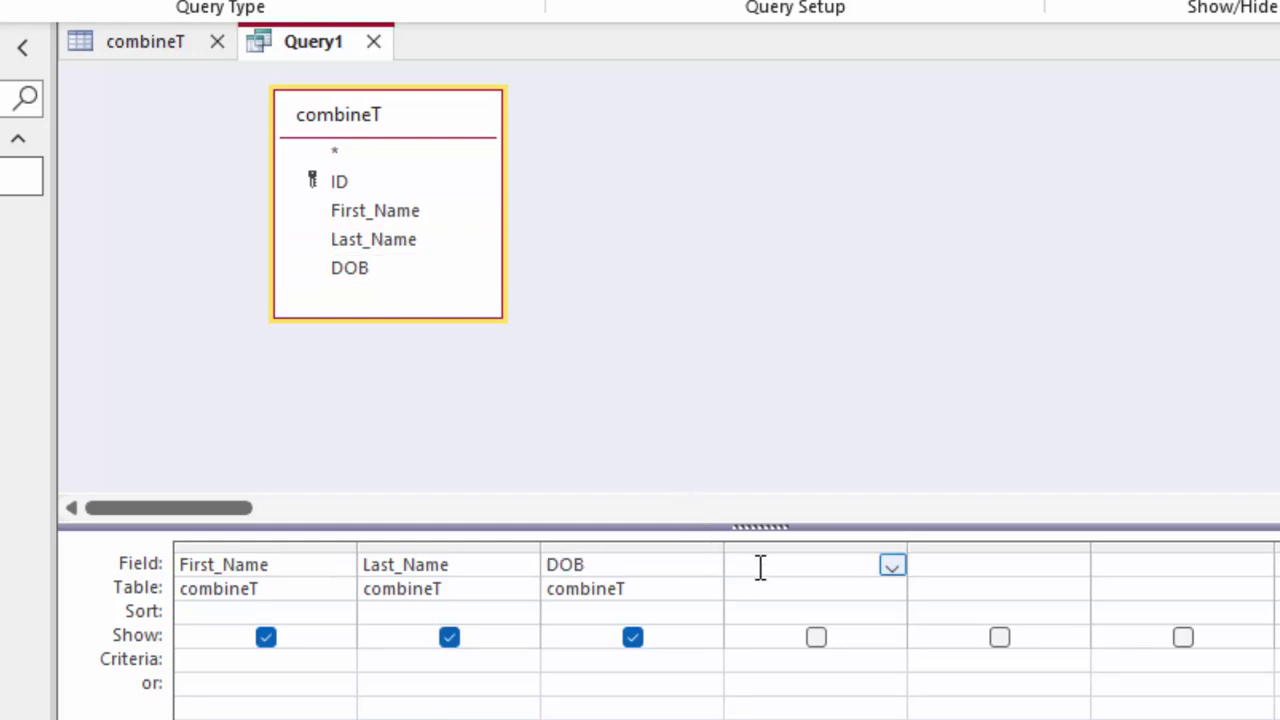
# Enter Full_Name: [First_Name]&[Last_Name] in the fourth Field cell, finishing it in the Zoom box.
pyautogui.write('Full_Name:')
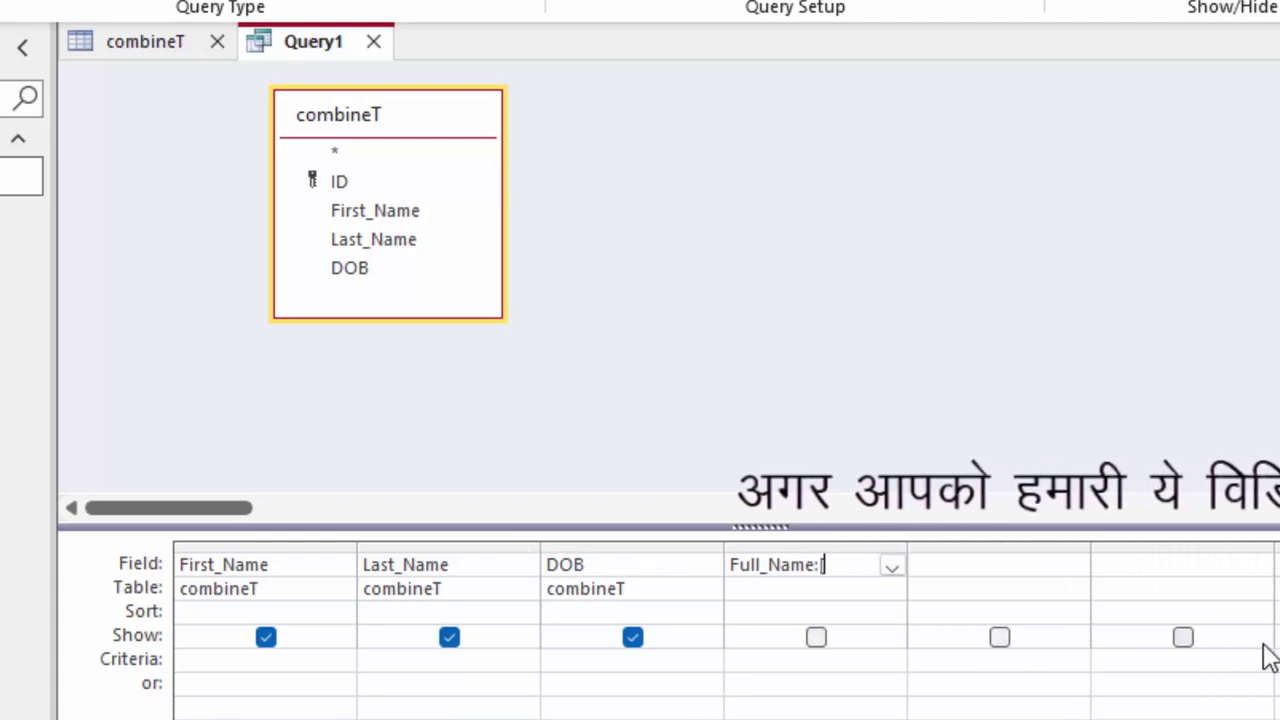
pyautogui.write('[First')
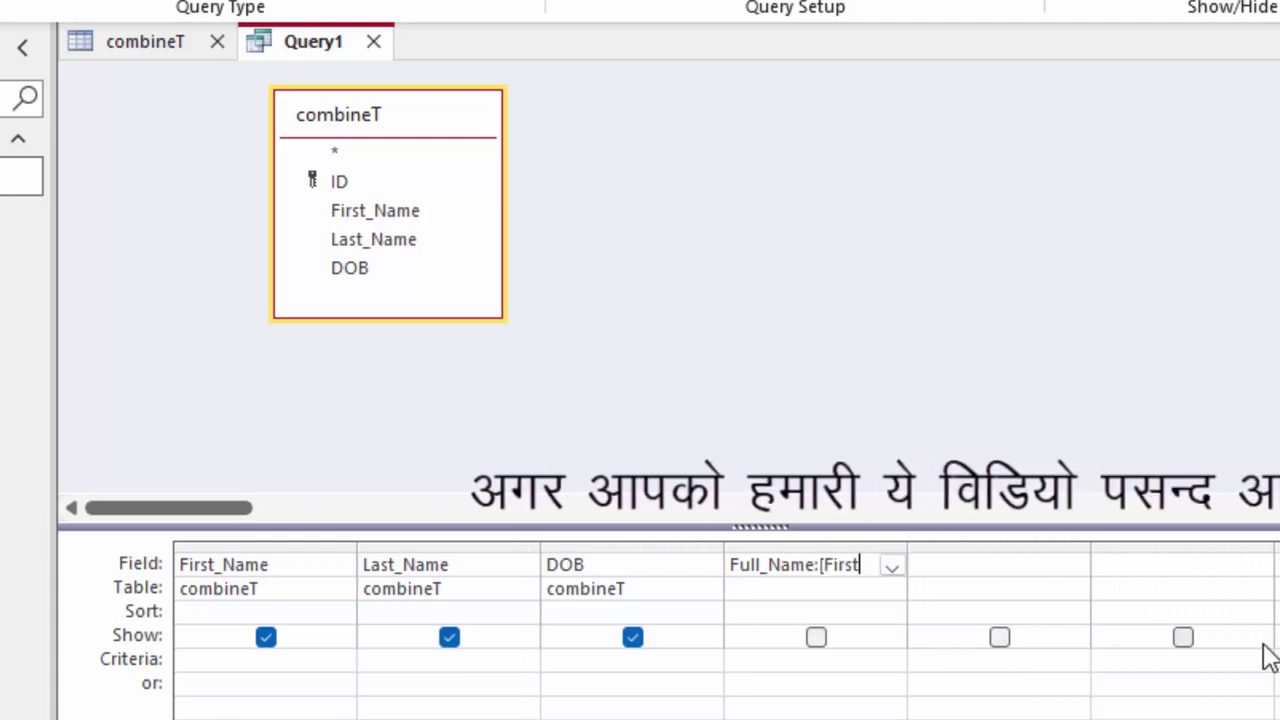
pyautogui.write('_Nam')
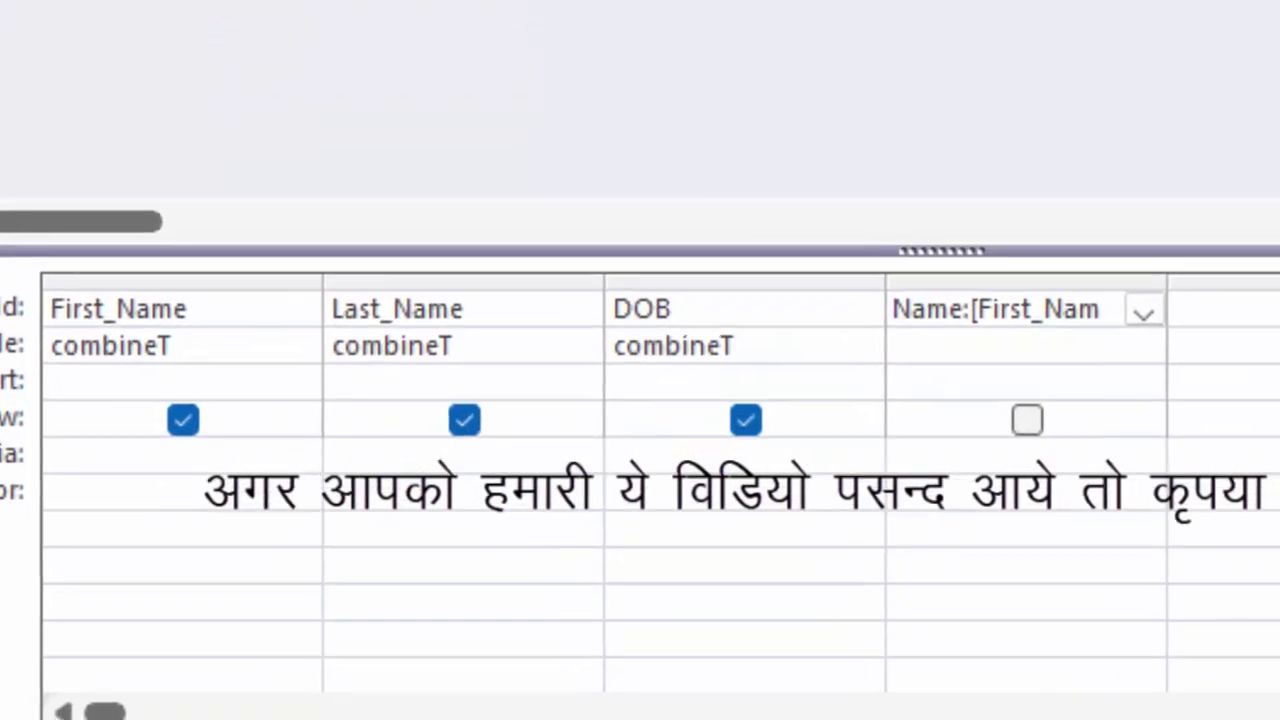
pyautogui.write('e]')
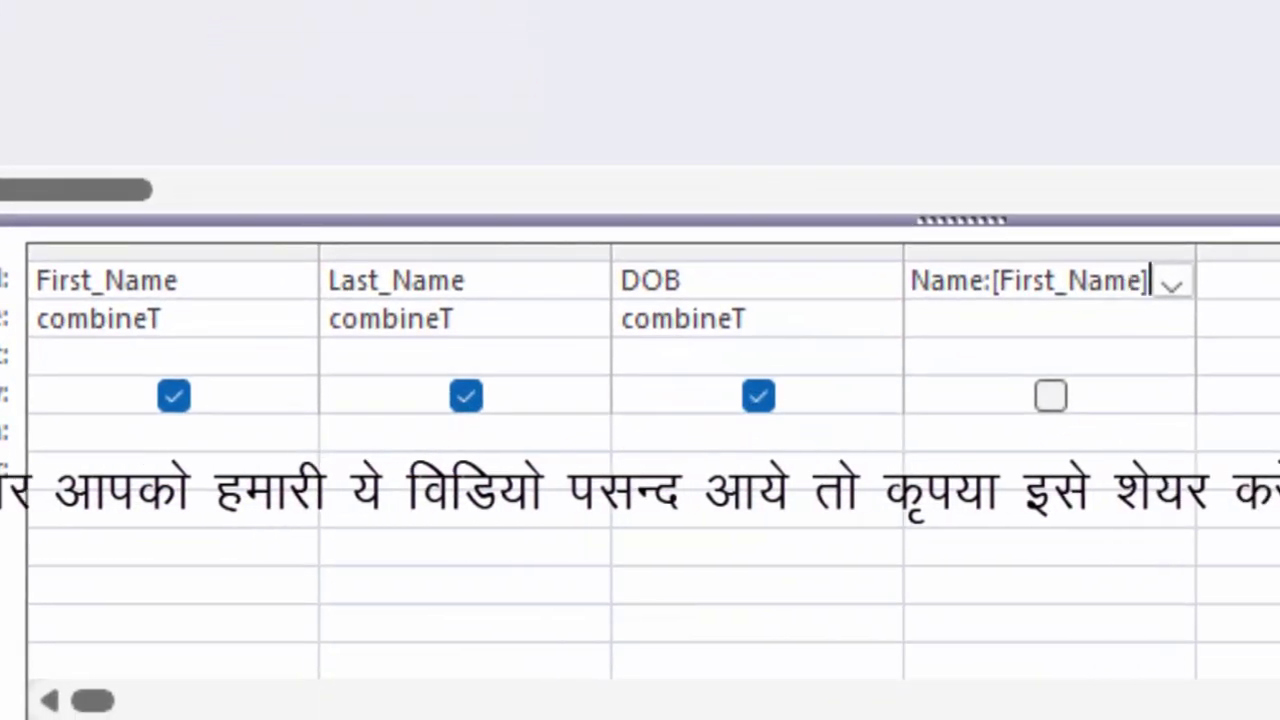
pyautogui.write('&')
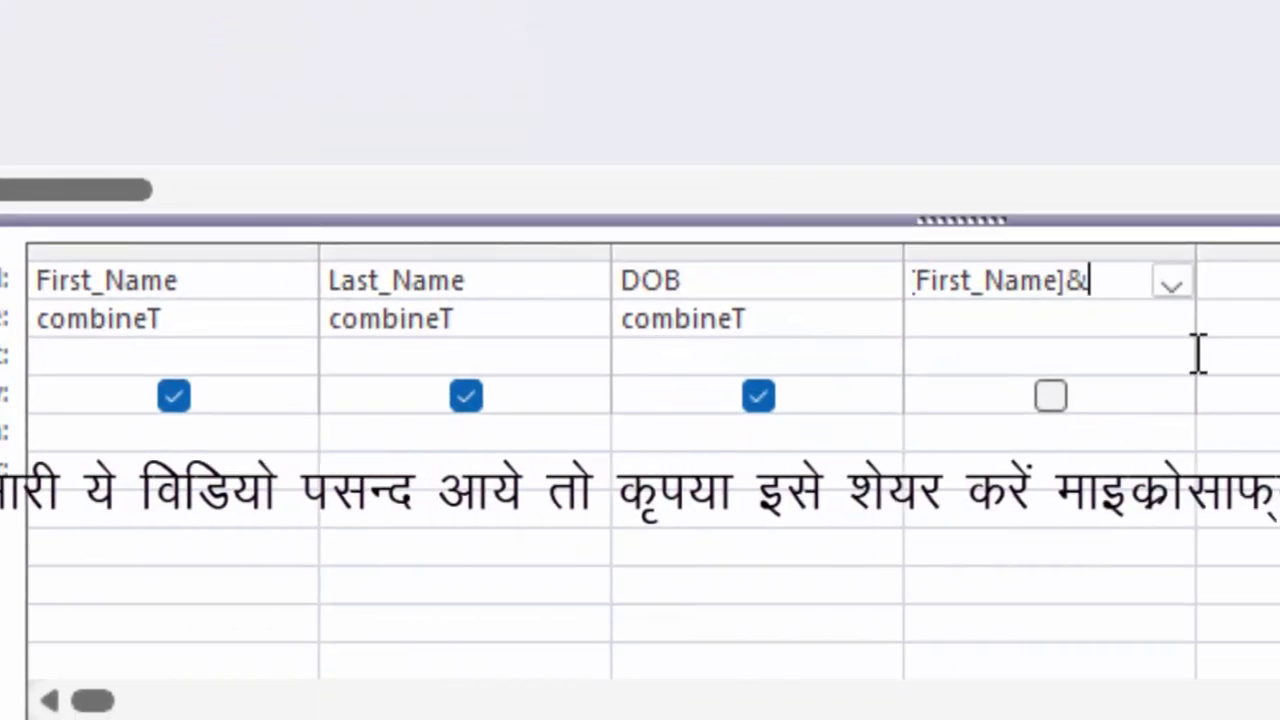
pyautogui.rightClick(1114, 275)
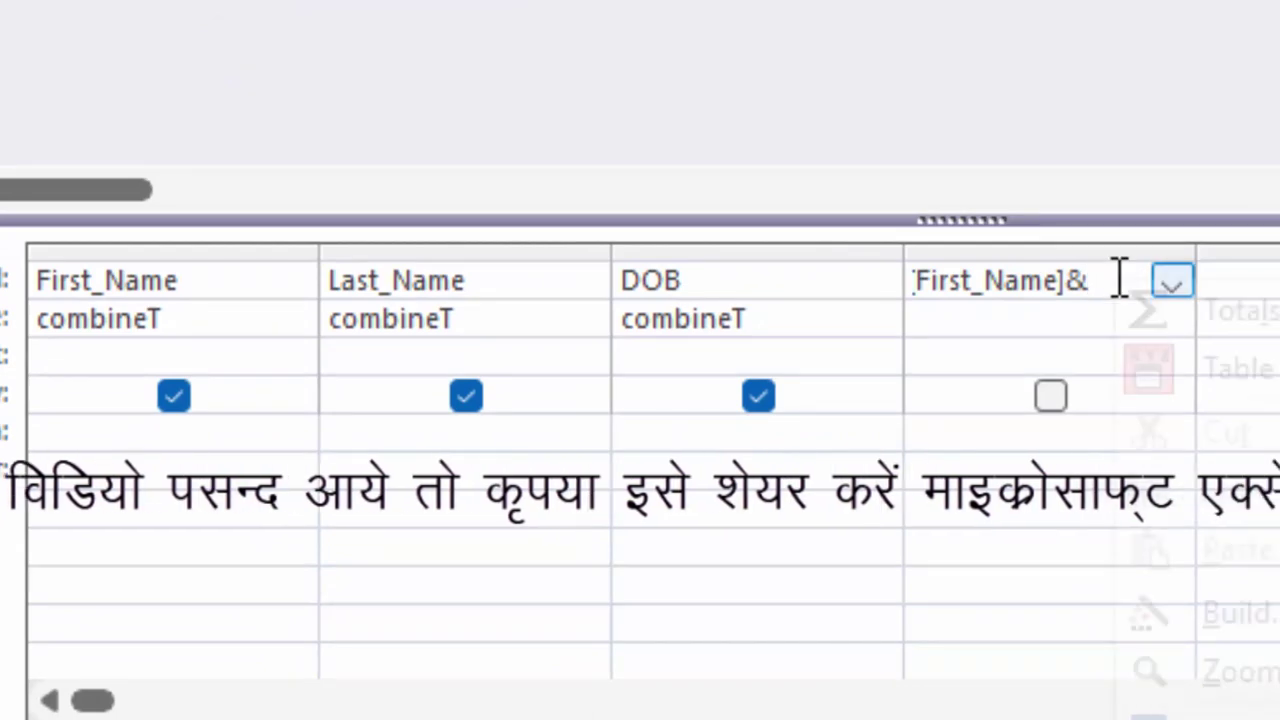
pyautogui.click(1266, 692)
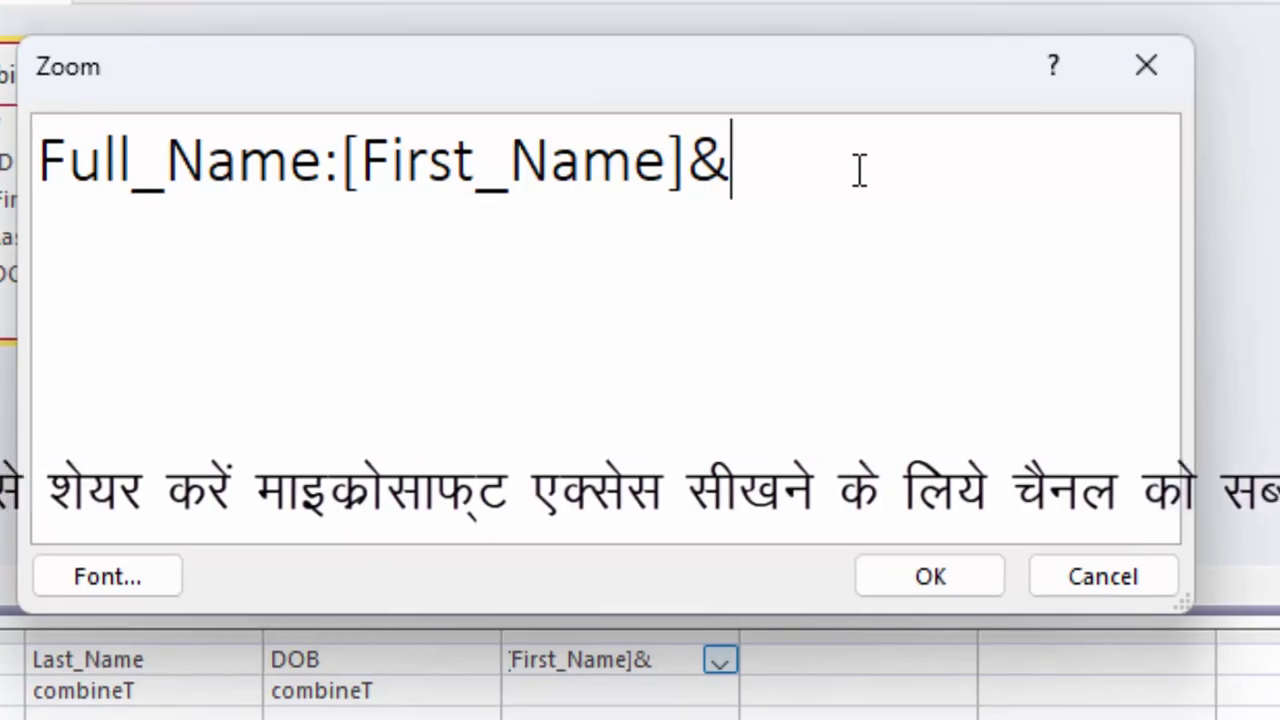
pyautogui.write('[Last')
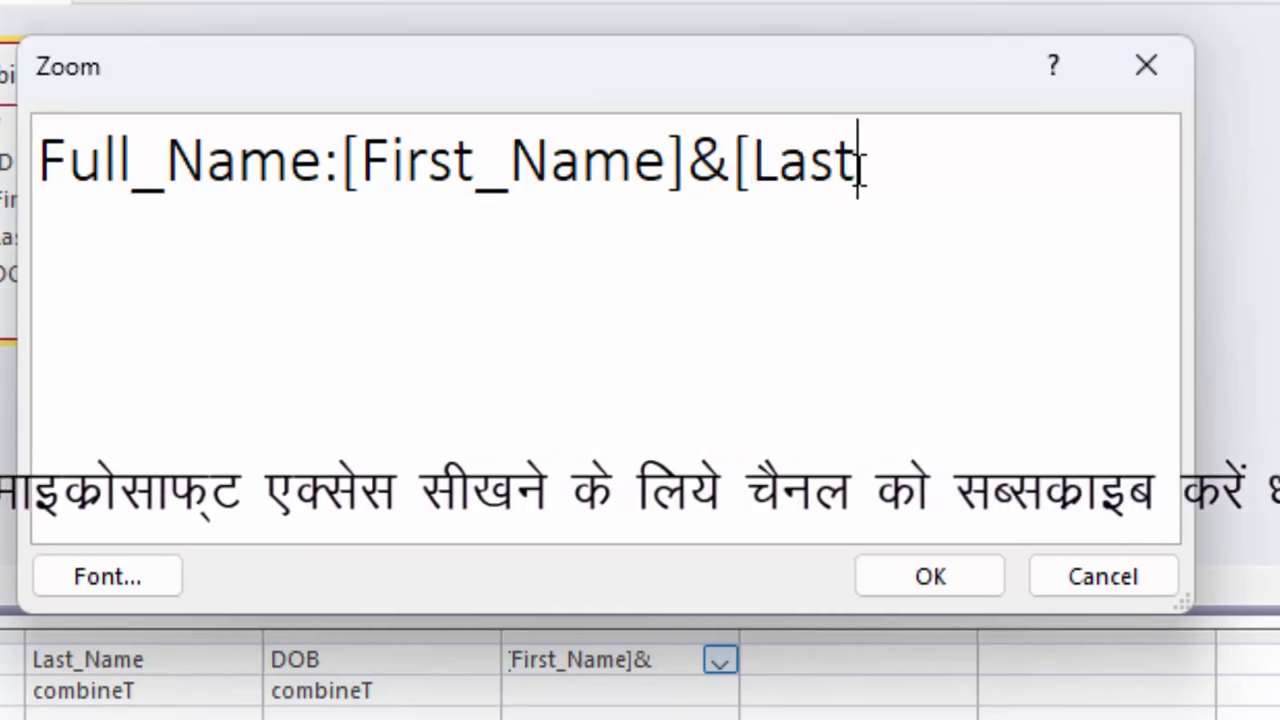
pyautogui.write('_Name]')
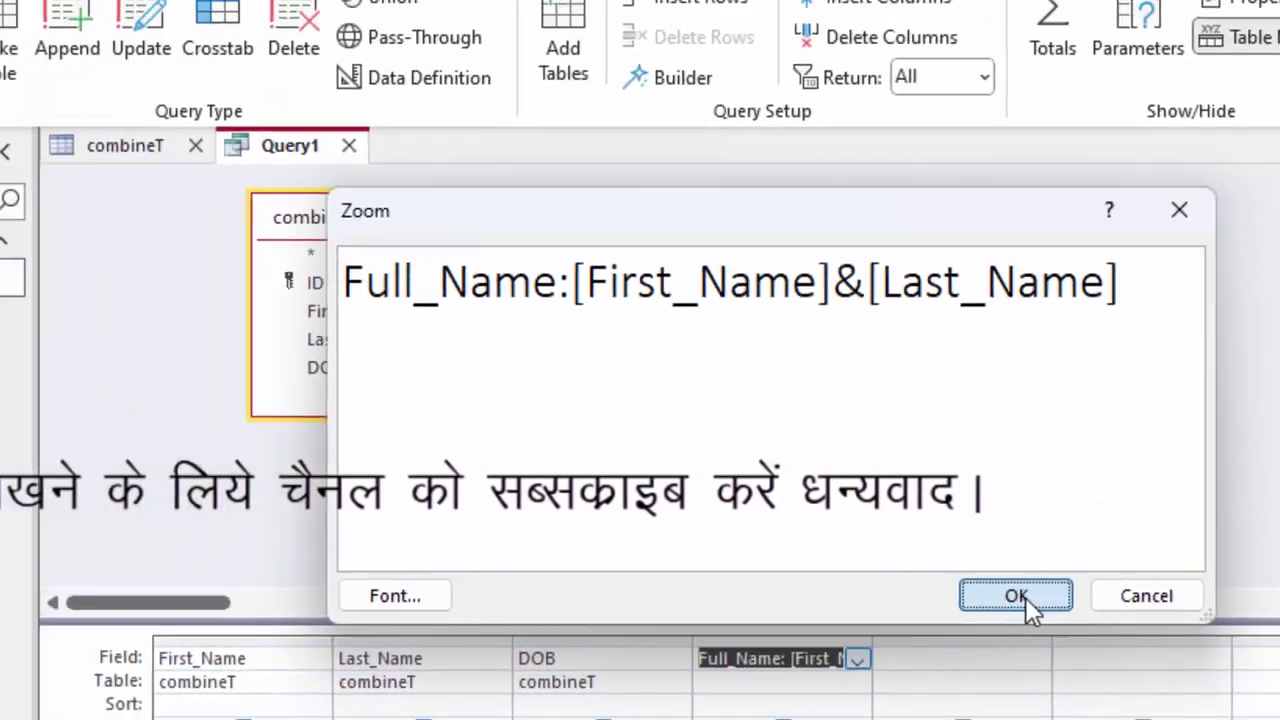
pyautogui.click(935, 578)
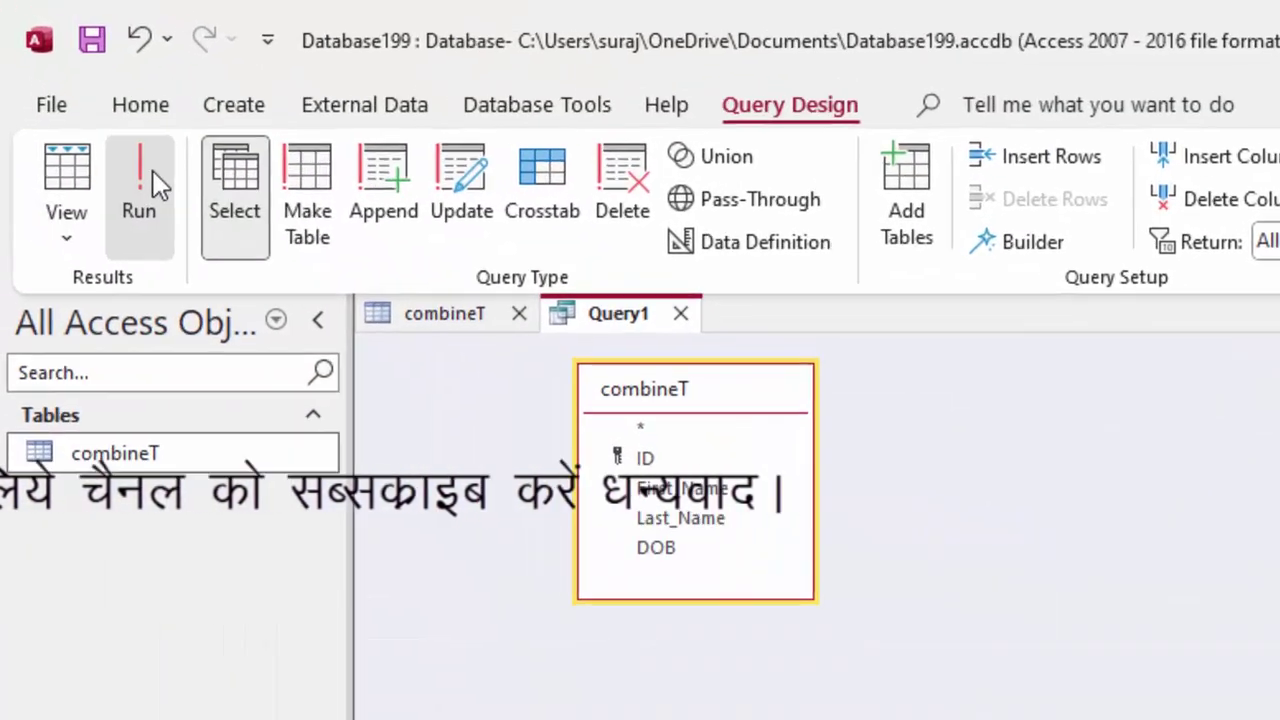
# Run the query, widen the Full_Name column, and switch back to Design View.
pyautogui.click(107, 150)
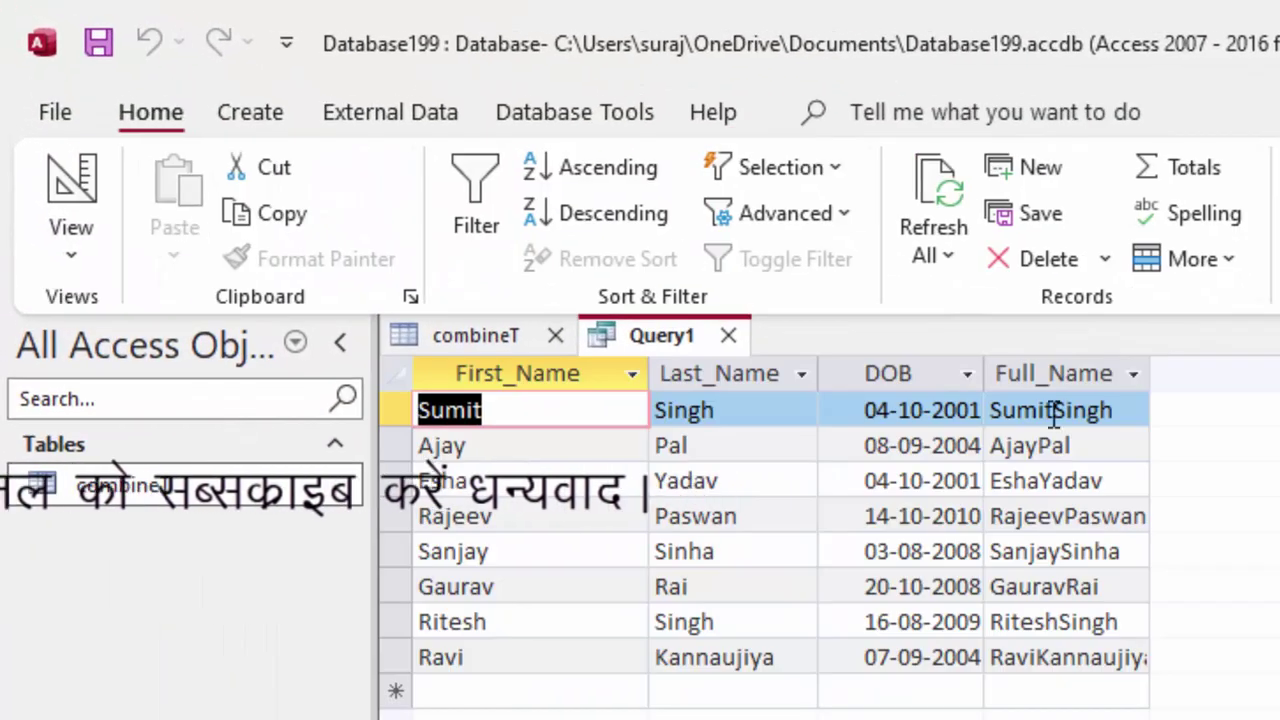
pyautogui.moveTo(1150, 372); pyautogui.dragTo(1252, 455)
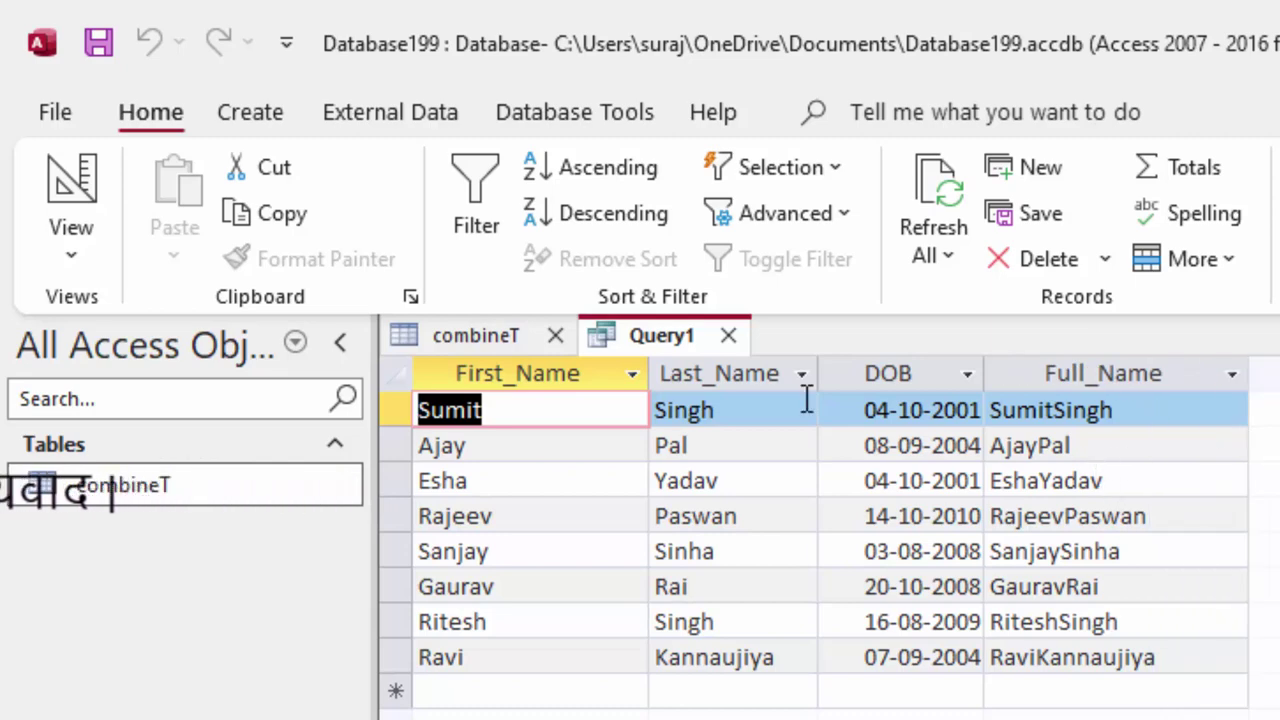
pyautogui.click(62, 252)
pyautogui.click(220, 490)
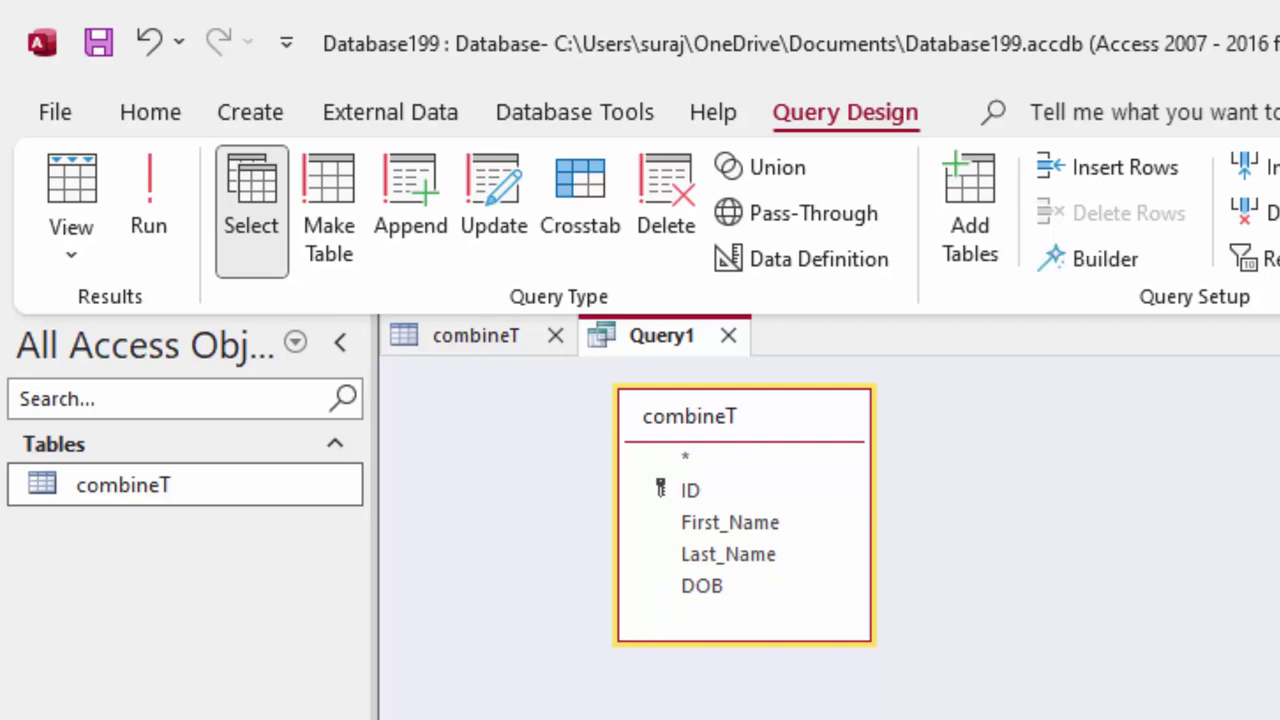
# Change the expression to [First_Name] & " " & [Last_Name] in Zoom and rerun the query.
pyautogui.hotkey('shift', 'F2')
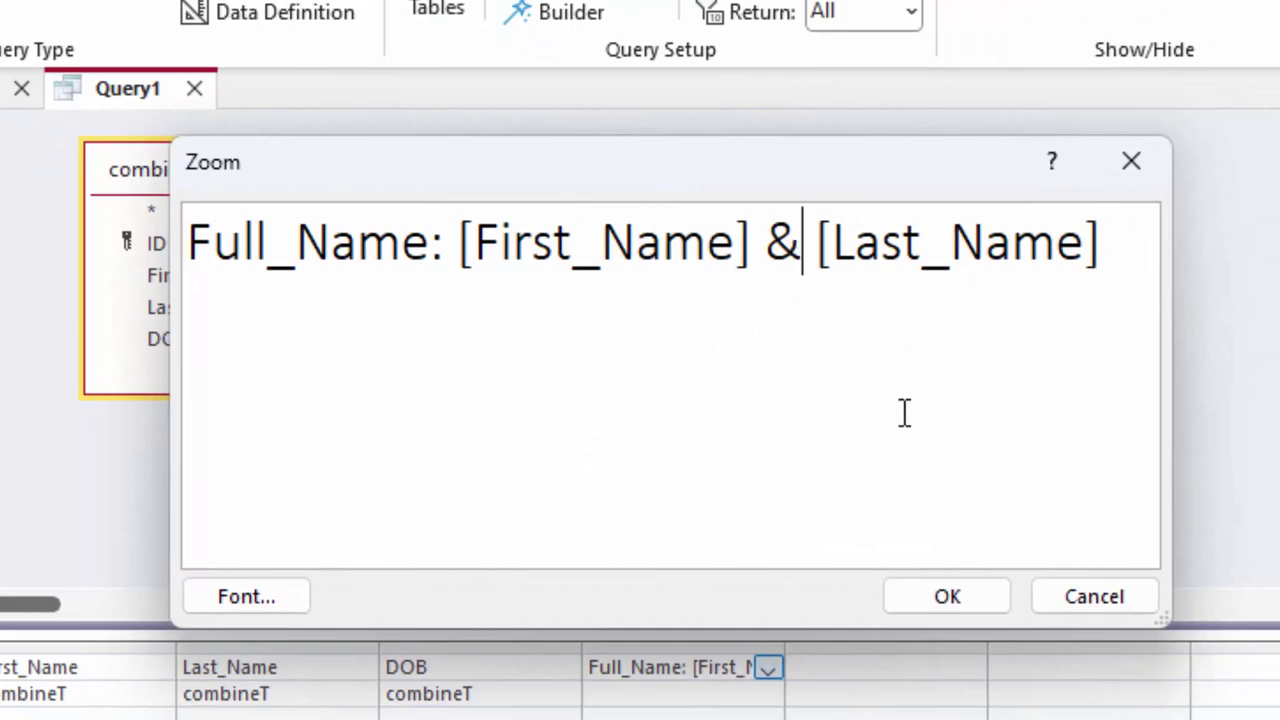
pyautogui.write('"')
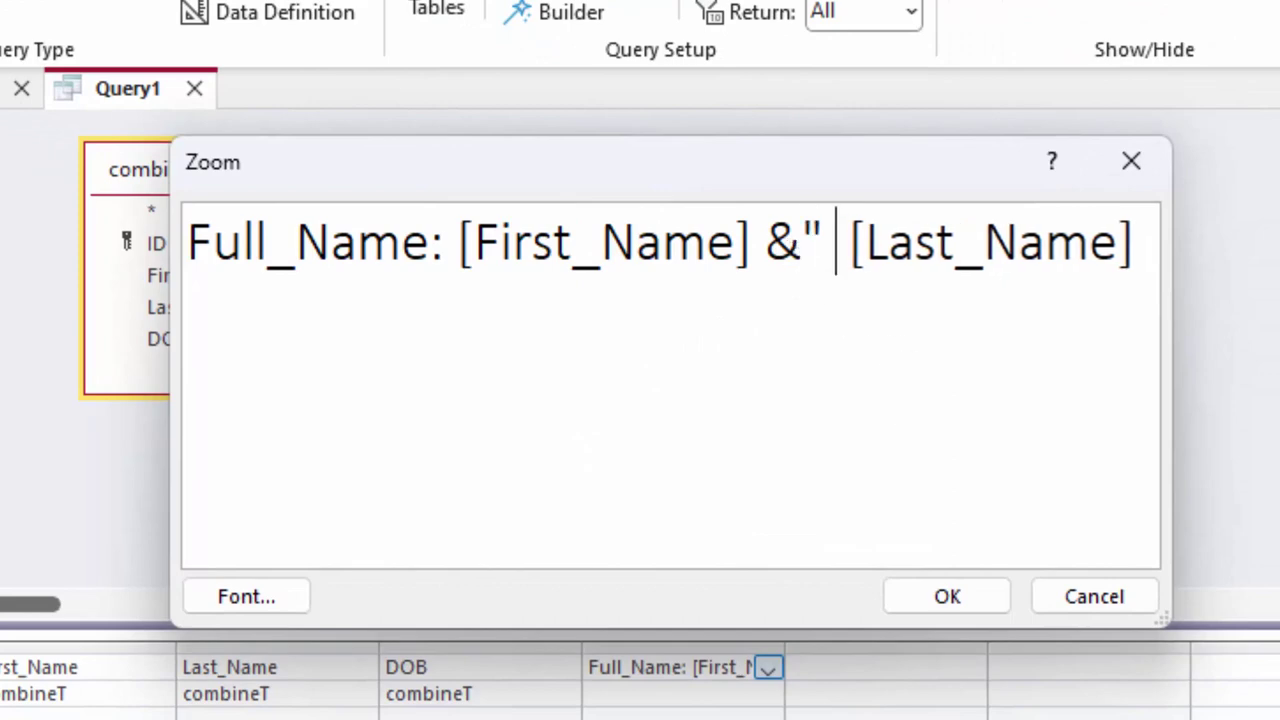
pyautogui.write(' " &')
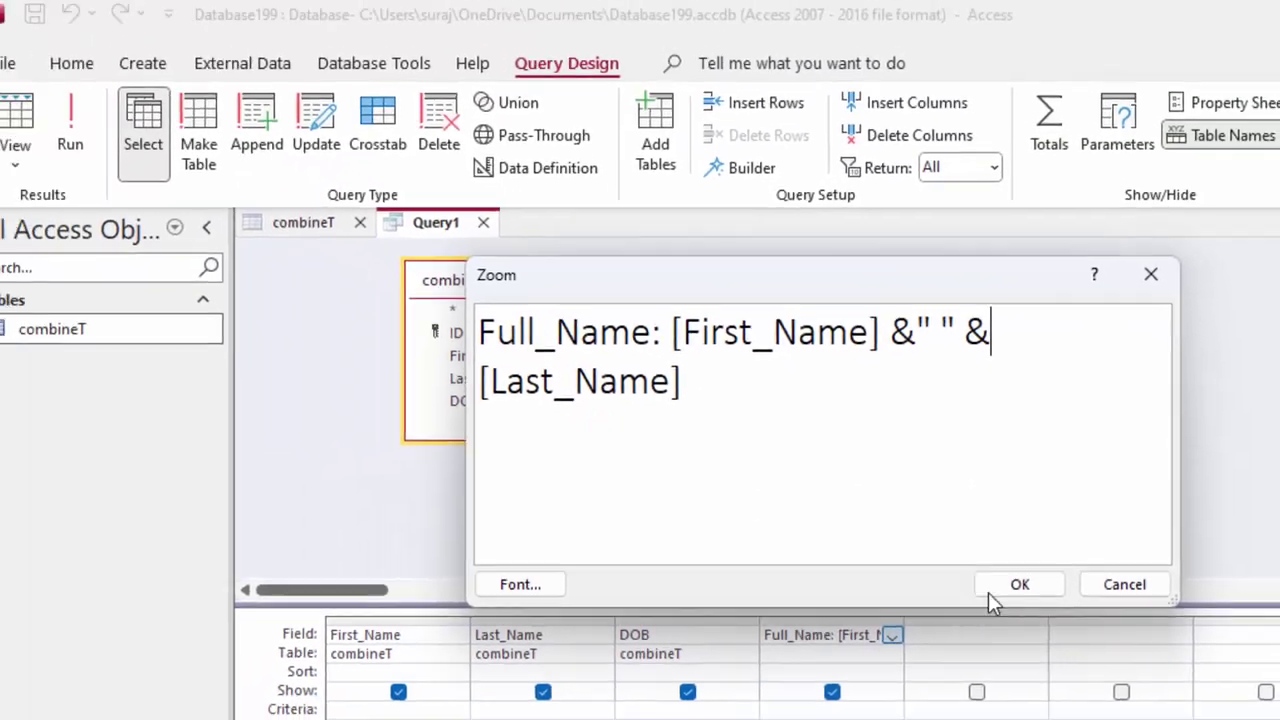
pyautogui.click(947, 596)
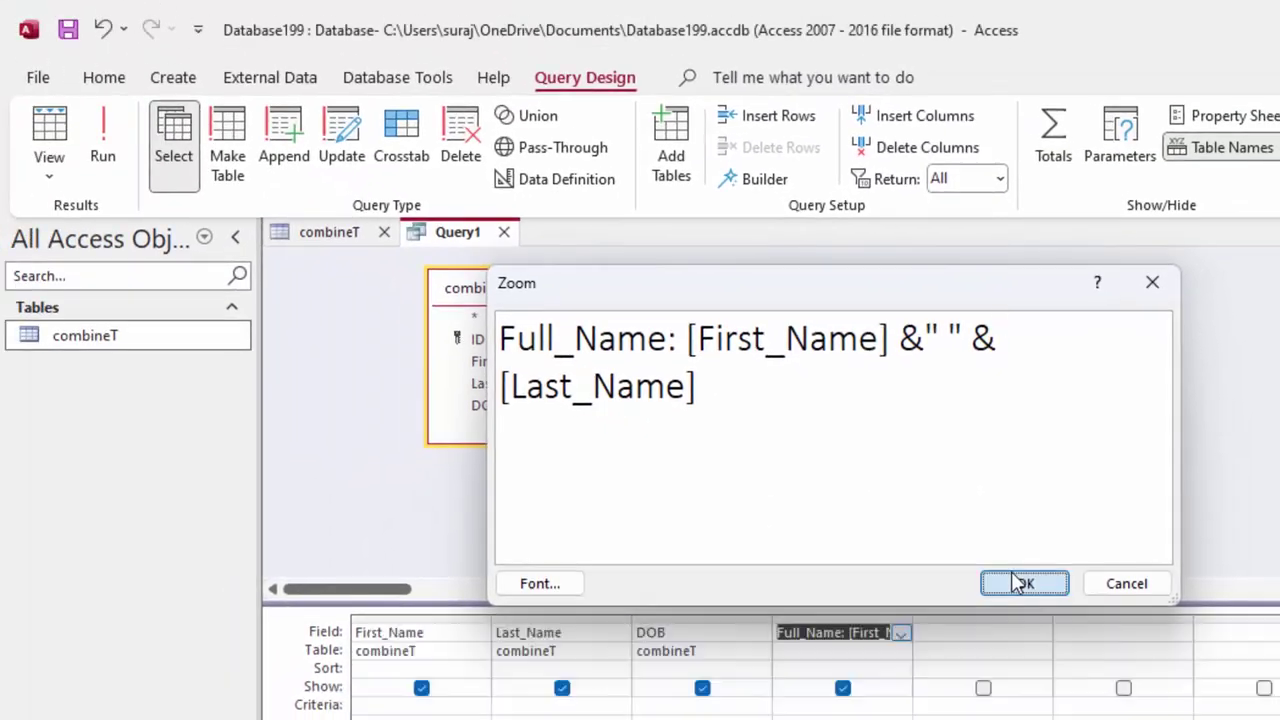
pyautogui.click(101, 130)
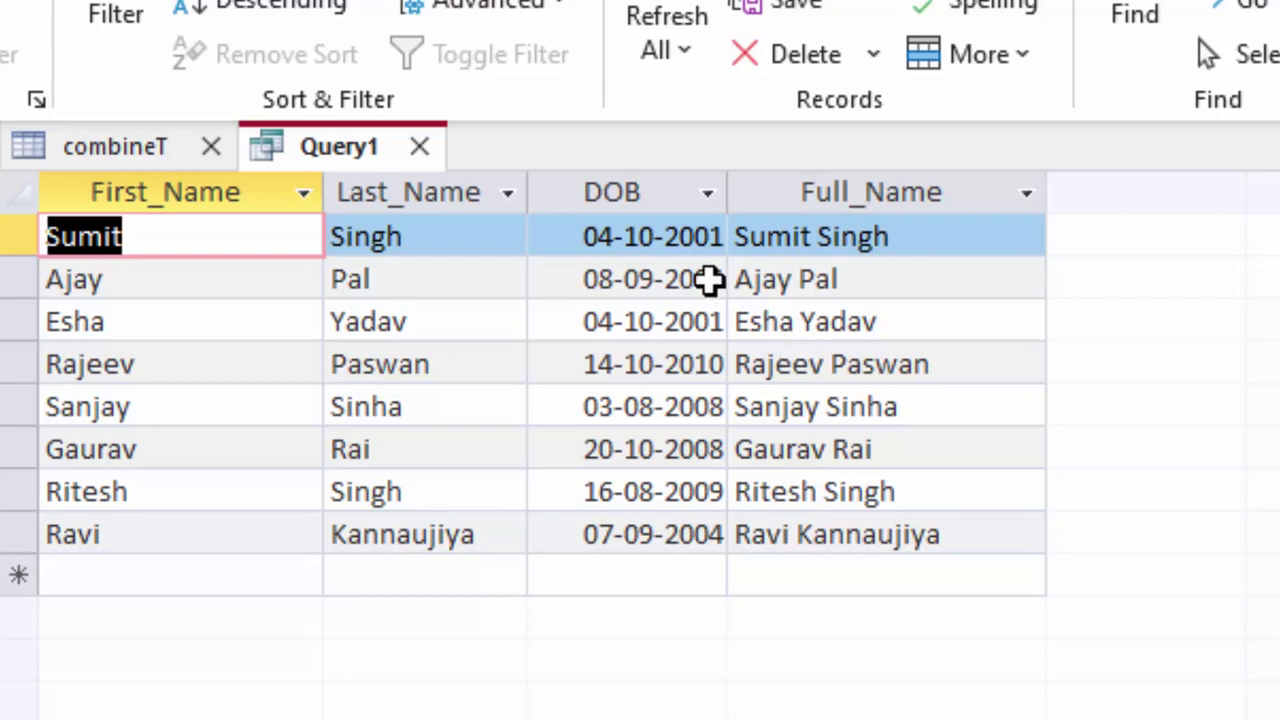
# Save Query1 from its tab's context menu, replacing the default name with CombineQ.
pyautogui.rightClick(337, 152)
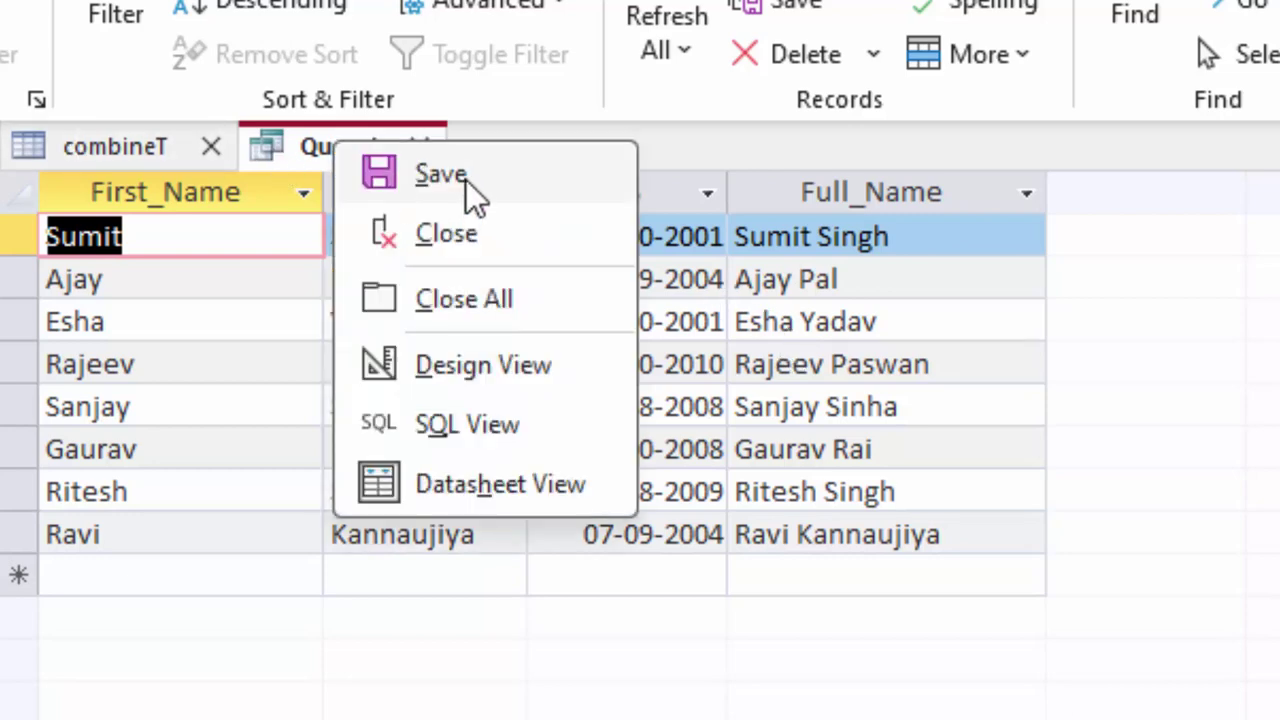
pyautogui.click(474, 190)
pyautogui.press('BackSpace')
pyautogui.write('CombineQ')
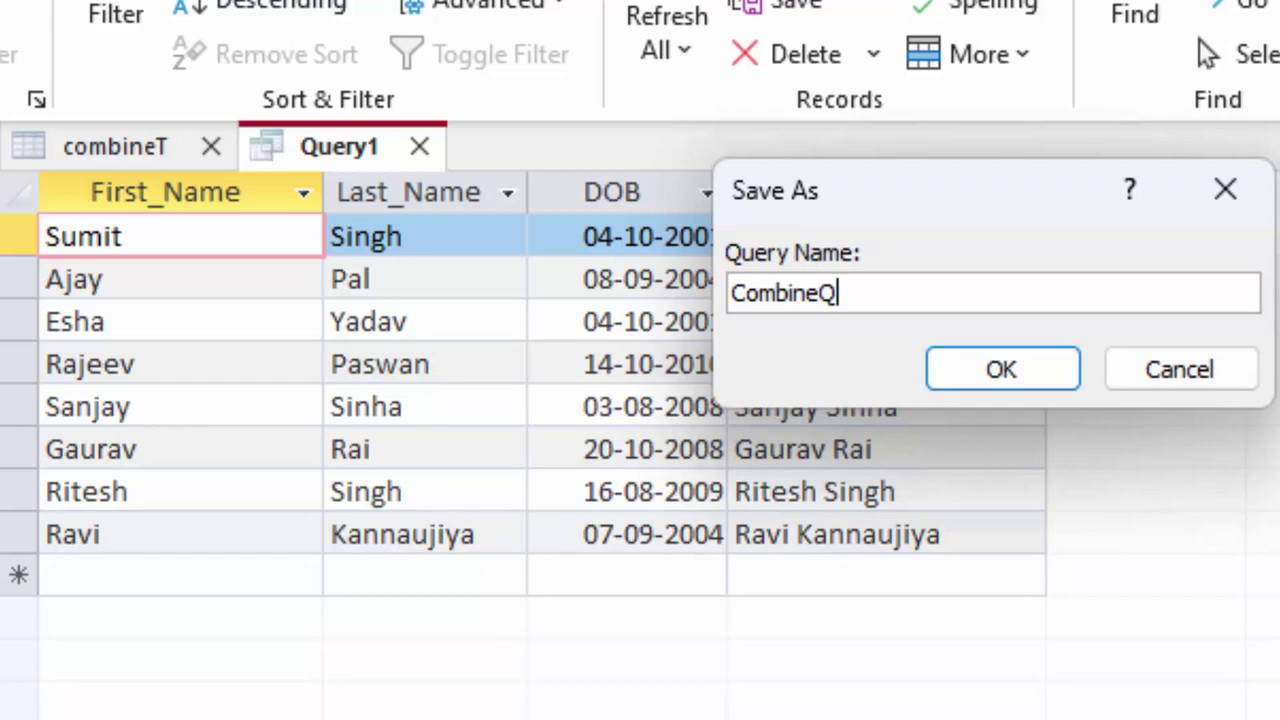
pyautogui.press('Return')
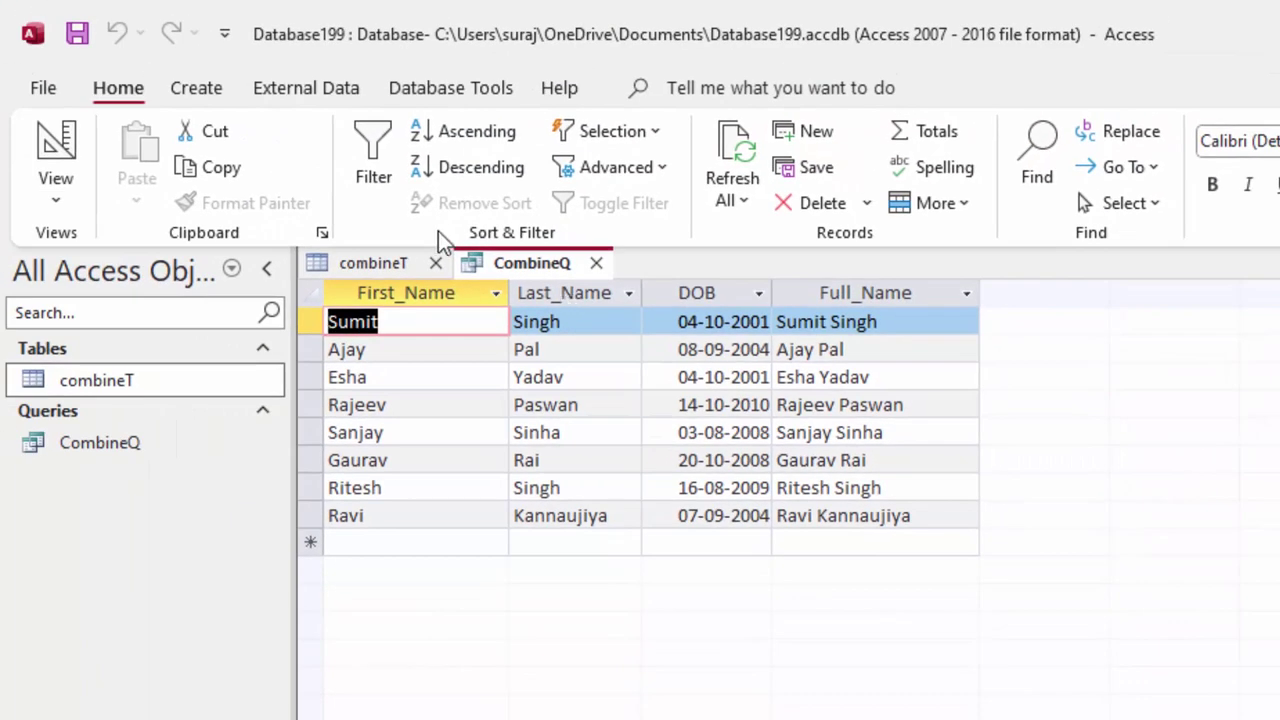
# Switch CombineQ to Design View and enter the DOB criterion >#01-05-2008#.
pyautogui.click(46, 205)
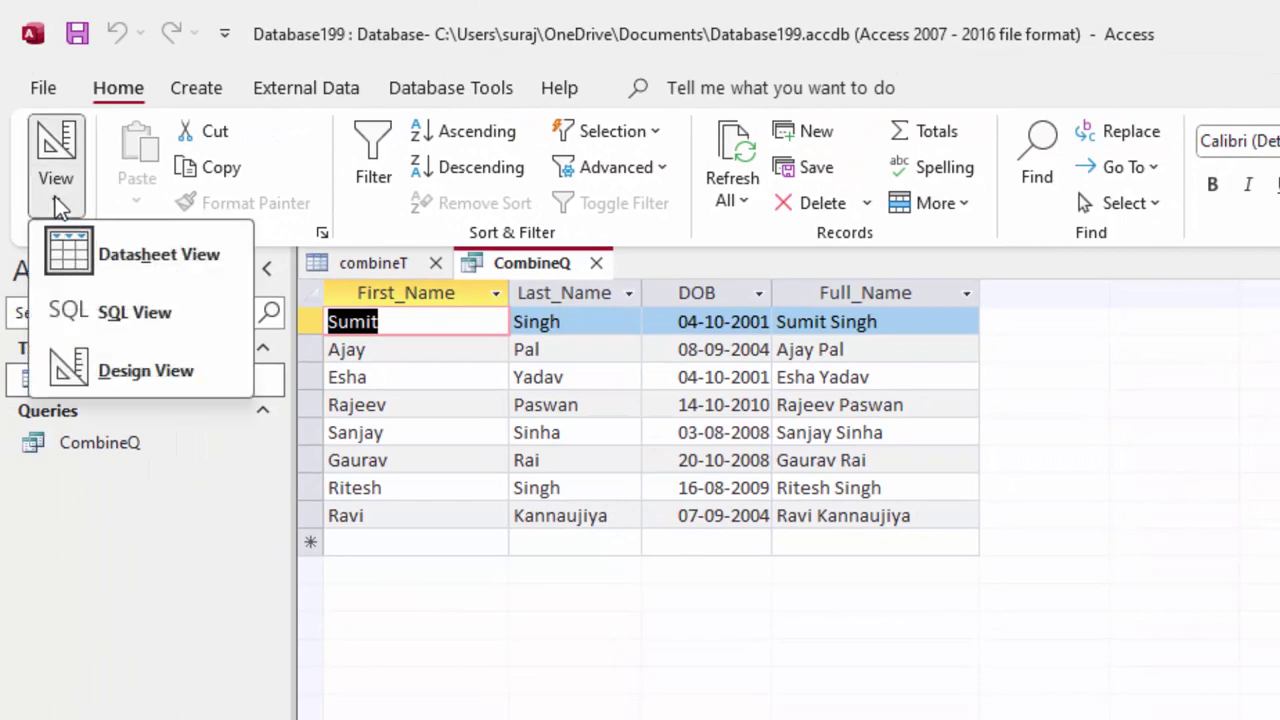
pyautogui.click(150, 375)
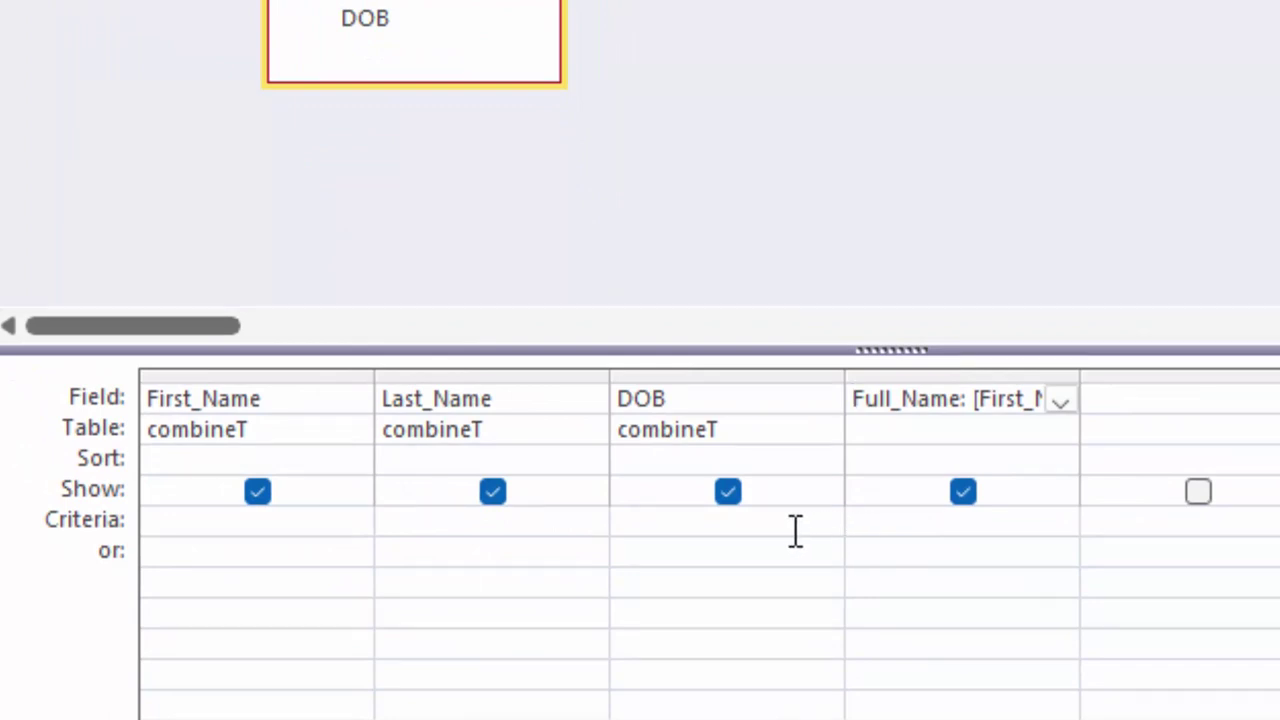
pyautogui.click(642, 522)
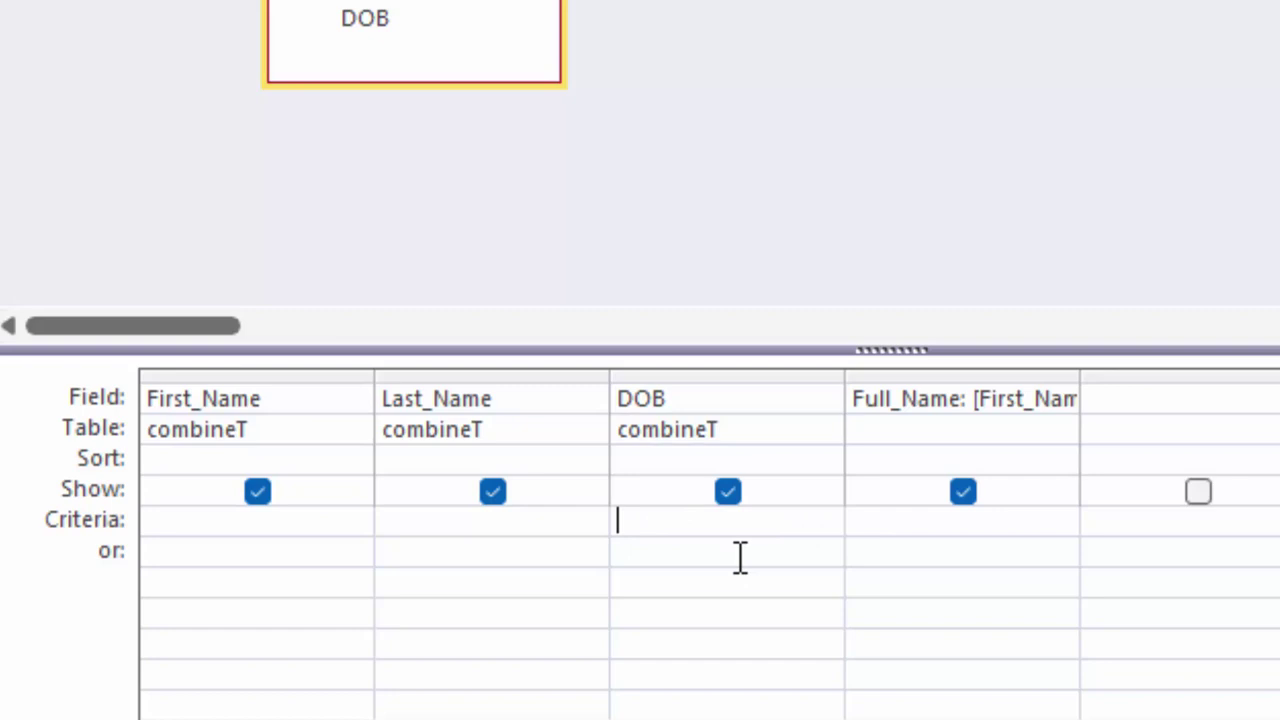
pyautogui.write('>#01-05-2008#')
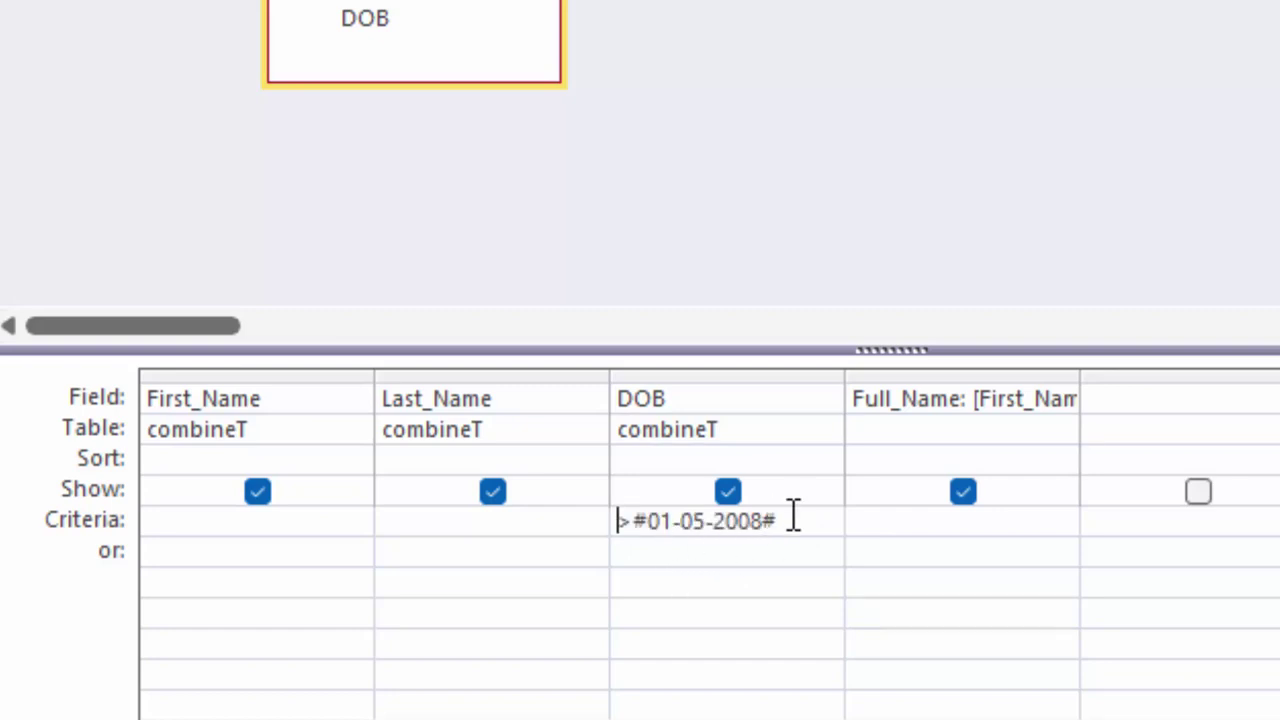
pyautogui.moveTo(792, 527); pyautogui.dragTo(590, 522)
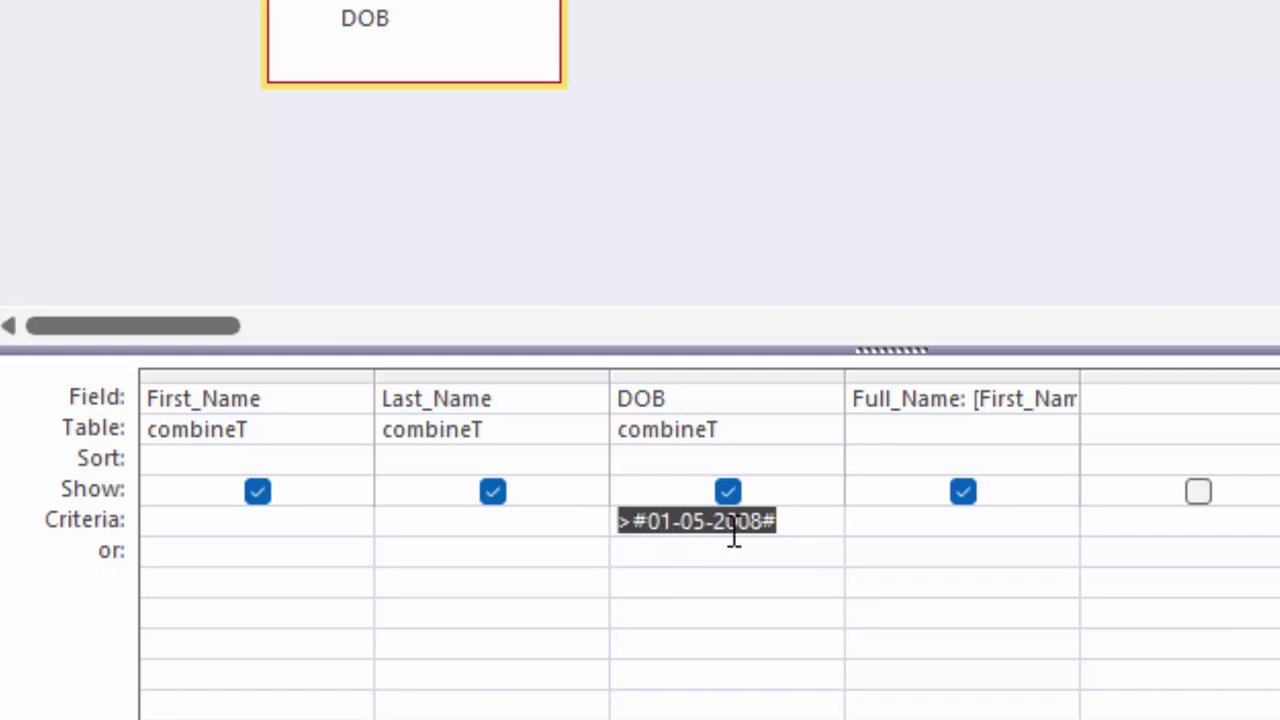
pyautogui.click(801, 524)
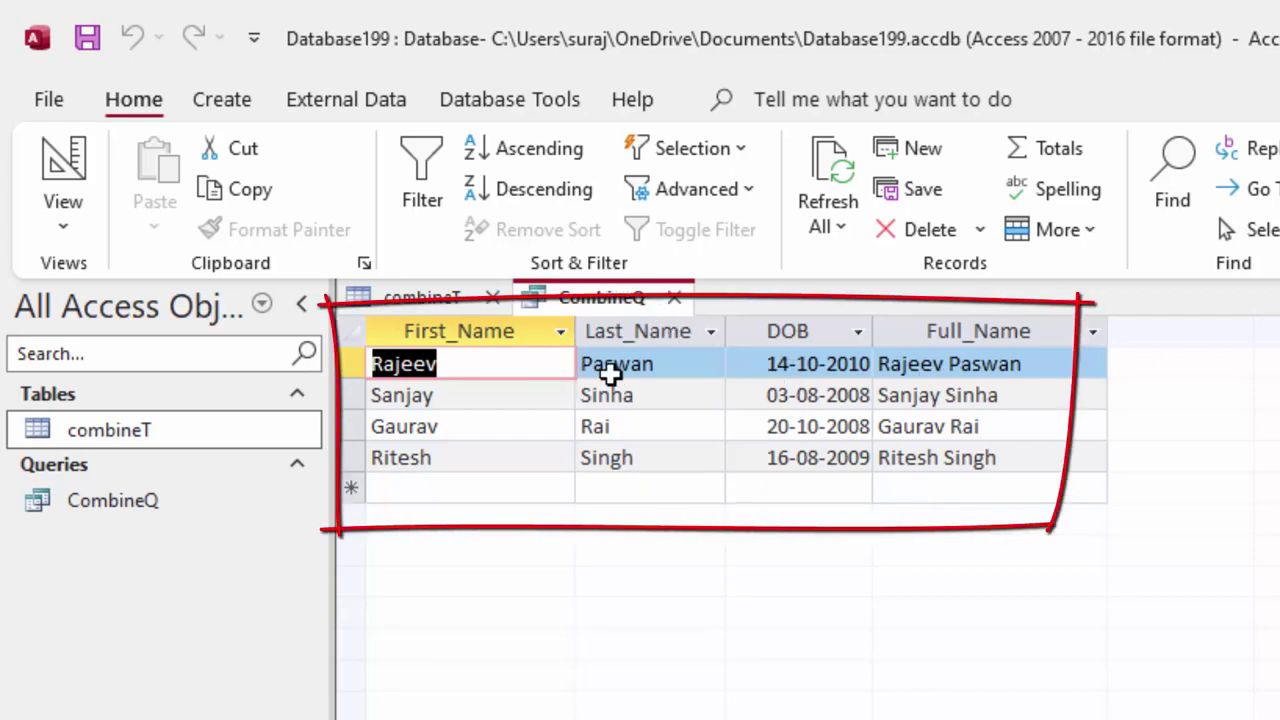
pyautogui.click(420, 303)
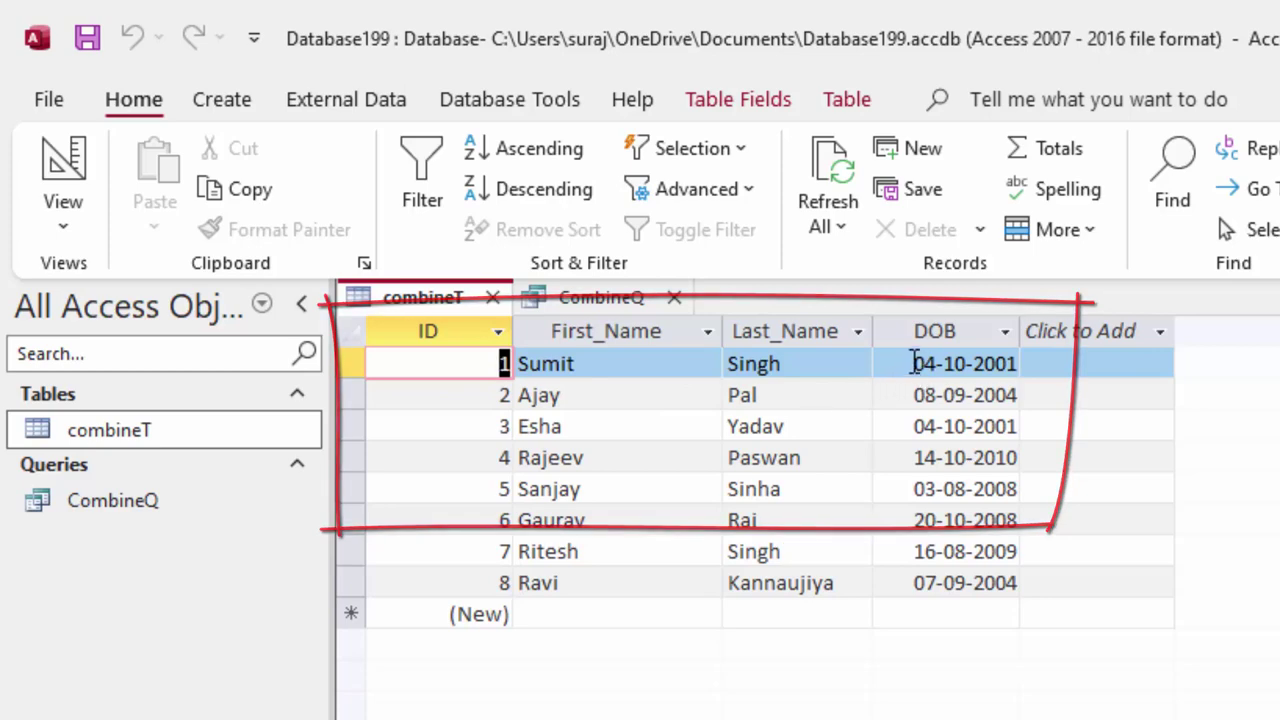
pyautogui.click(600, 297)
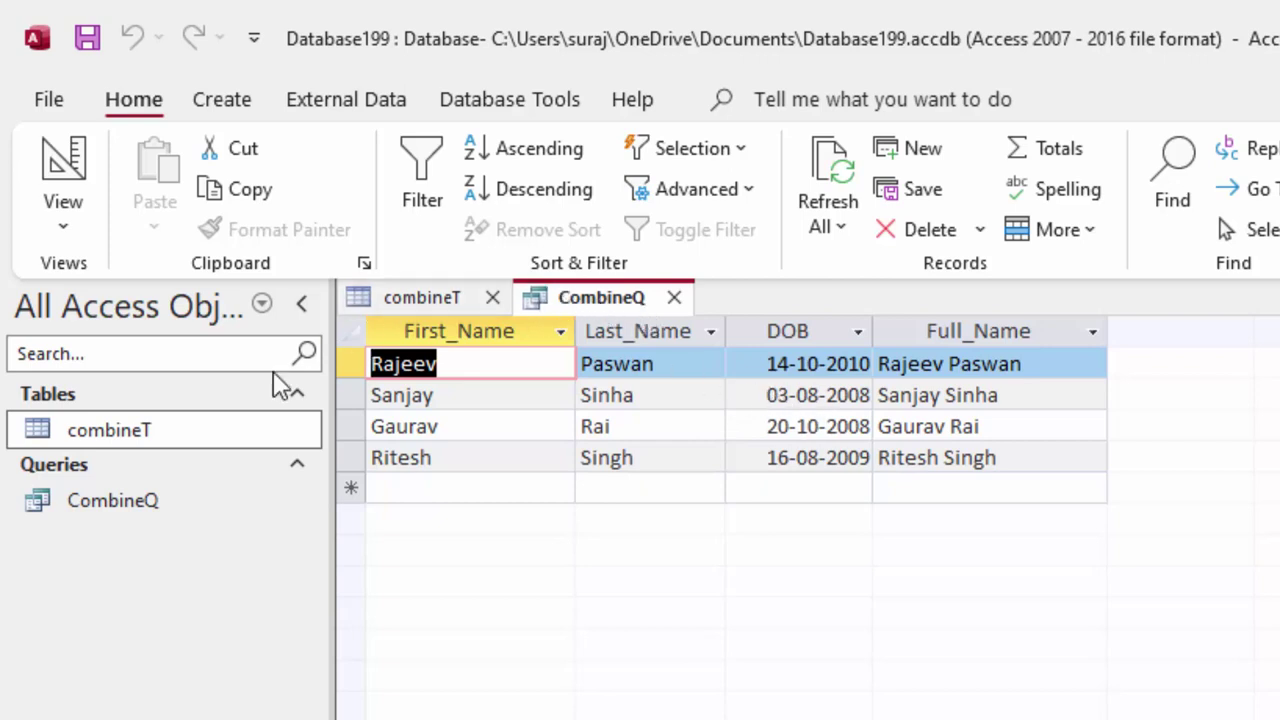
# Open CombineQ in Design View and inspect the DOB criterion >#01-05-2008# in the Zoom box.
pyautogui.rightClick(205, 500)
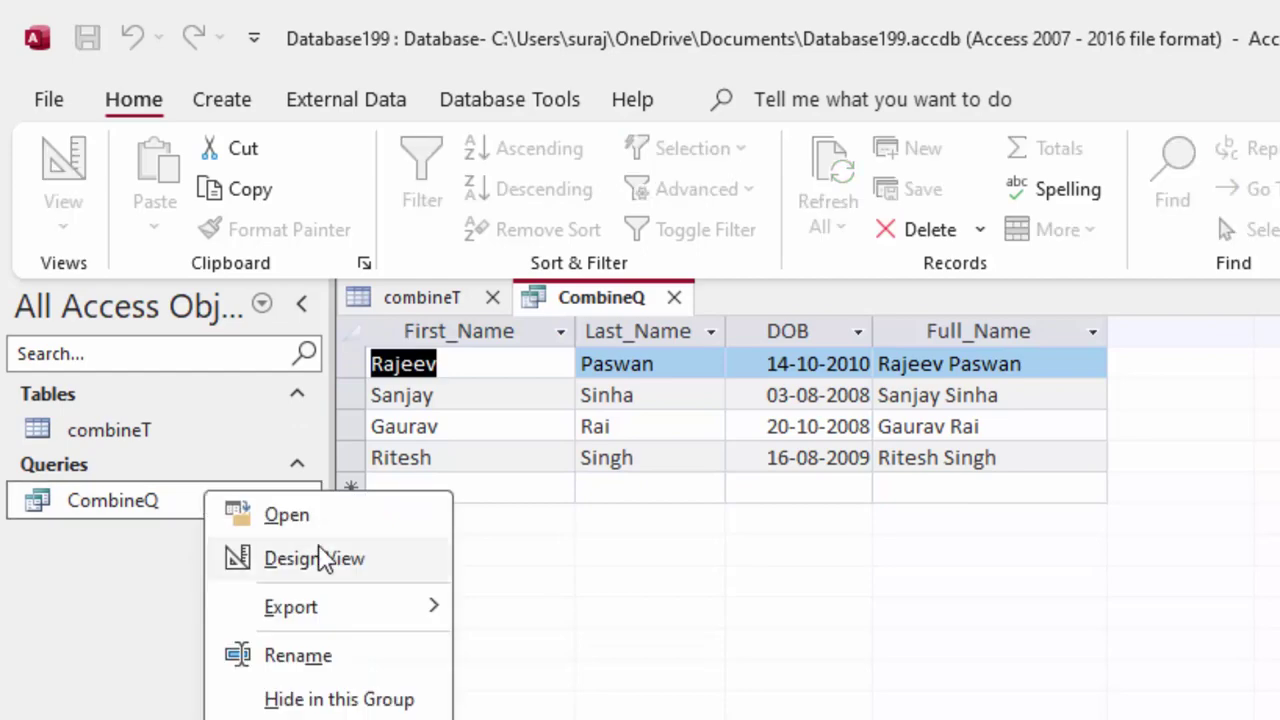
pyautogui.click(352, 560)
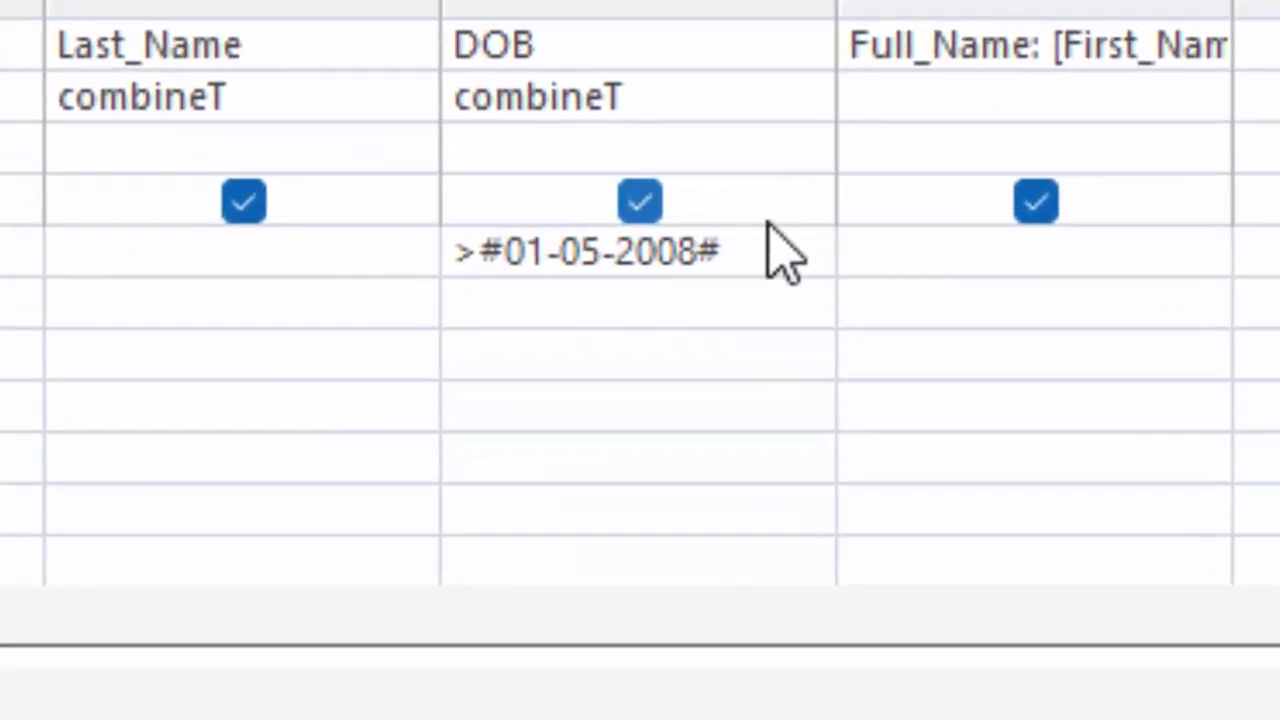
pyautogui.rightClick(763, 262)
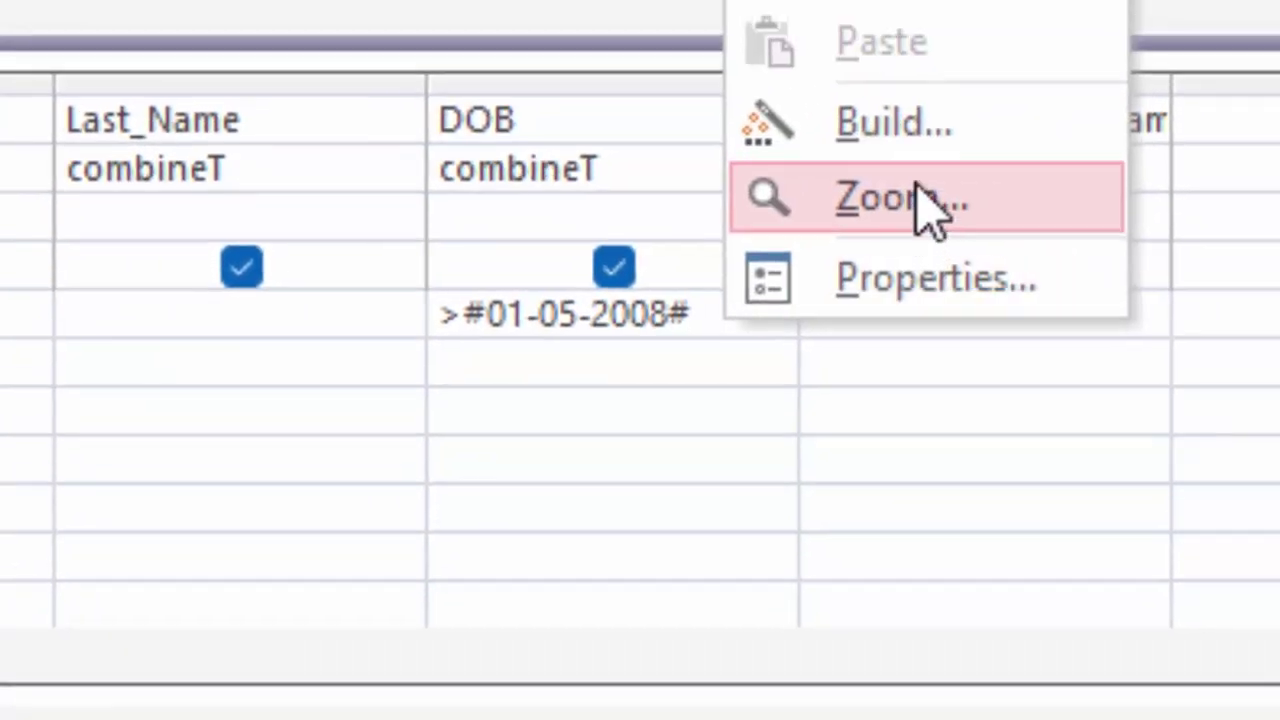
pyautogui.click(925, 205)
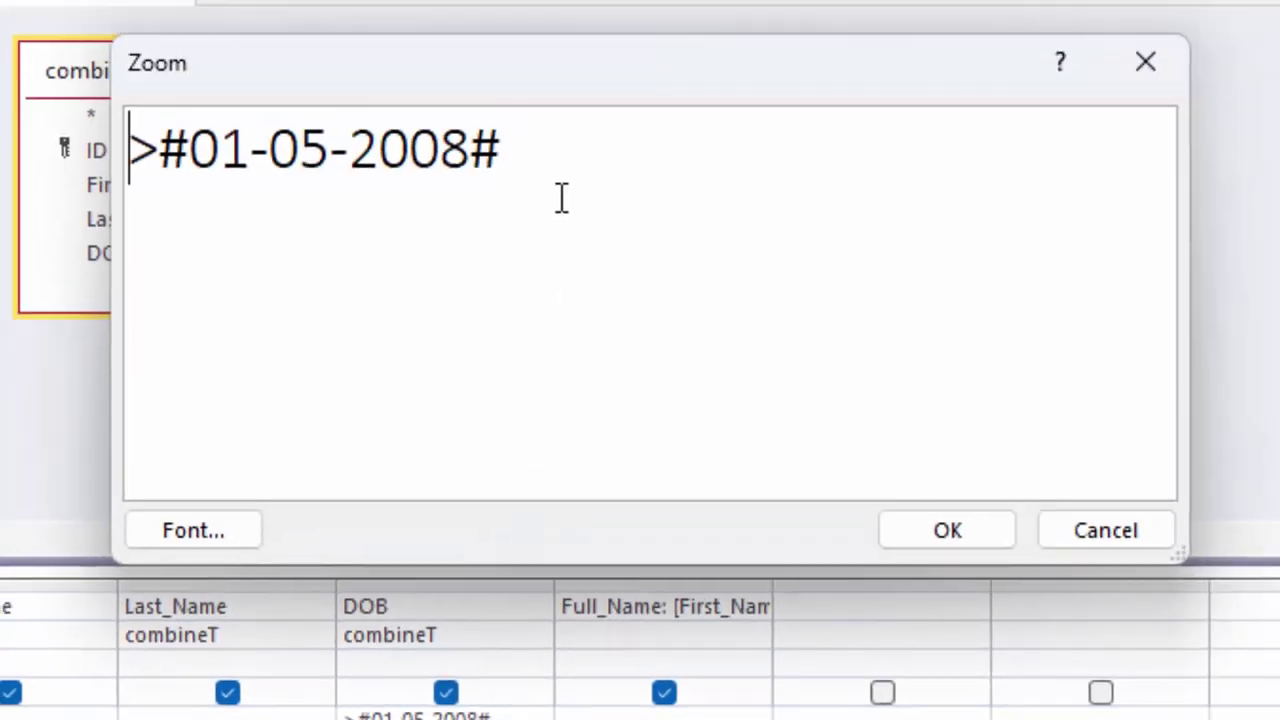
pyautogui.click(962, 540)
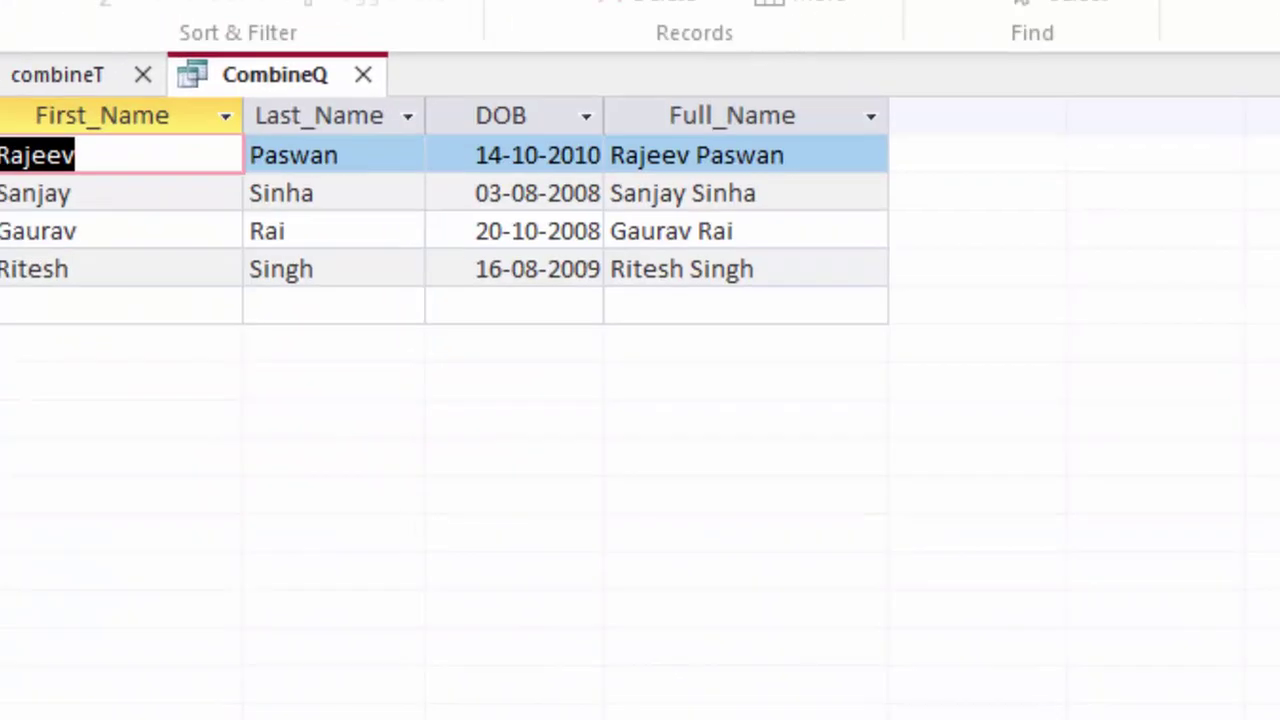